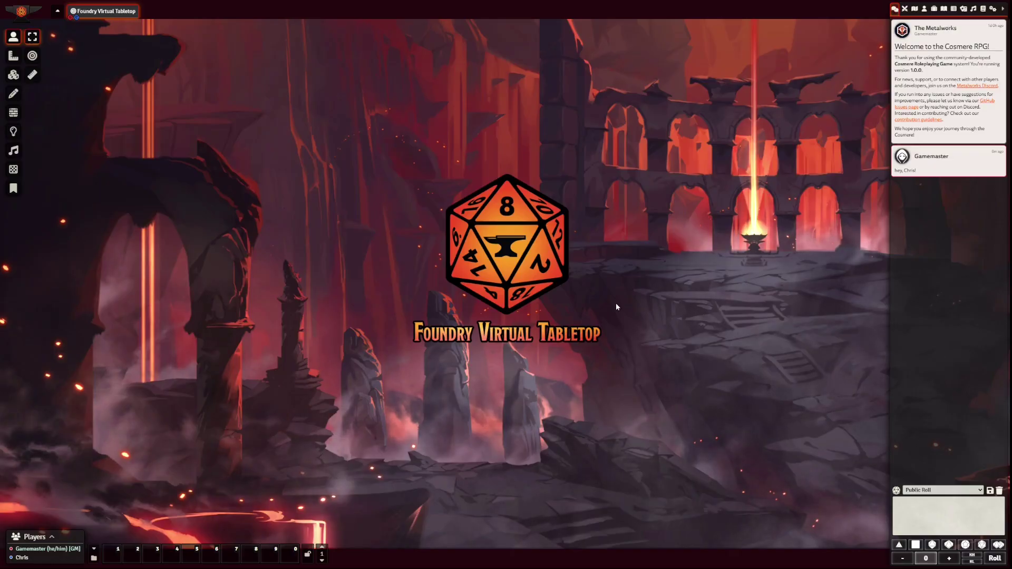
- Open Ch. 1: Character Creation from the Stormlight Handbook compendium and place its window beside the game settings area
click(924, 9)
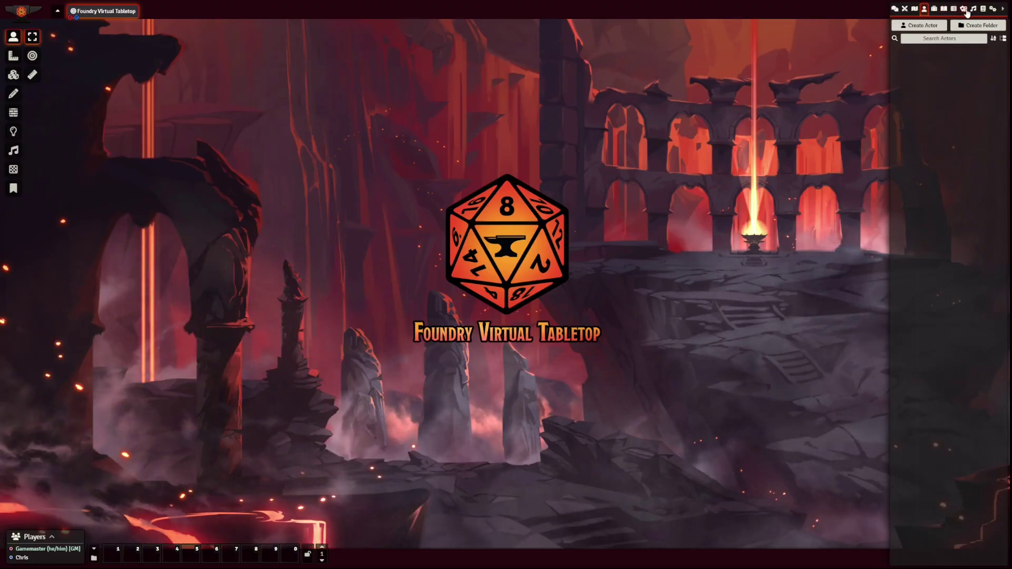
click(991, 9)
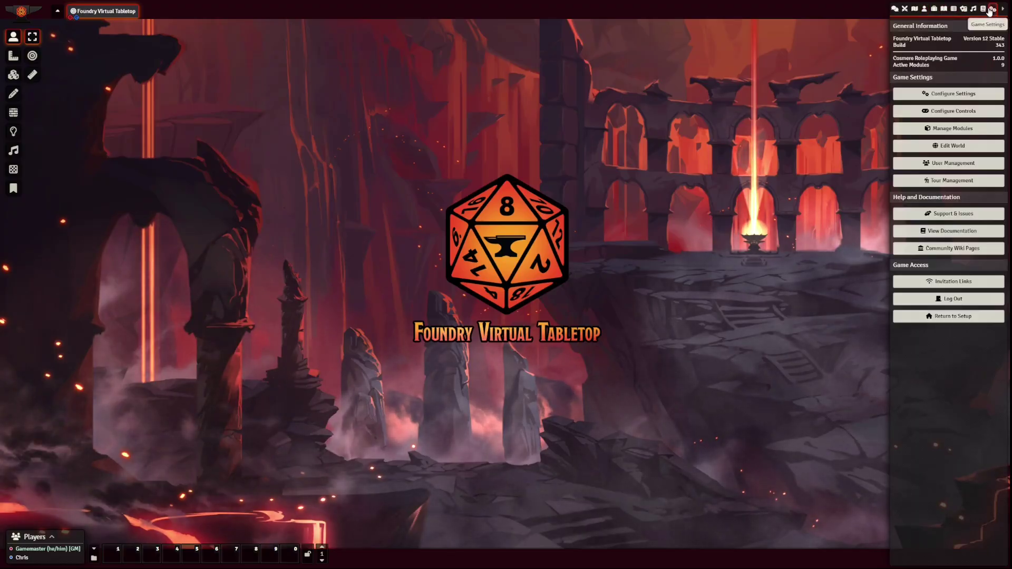
click(982, 8)
click(945, 195)
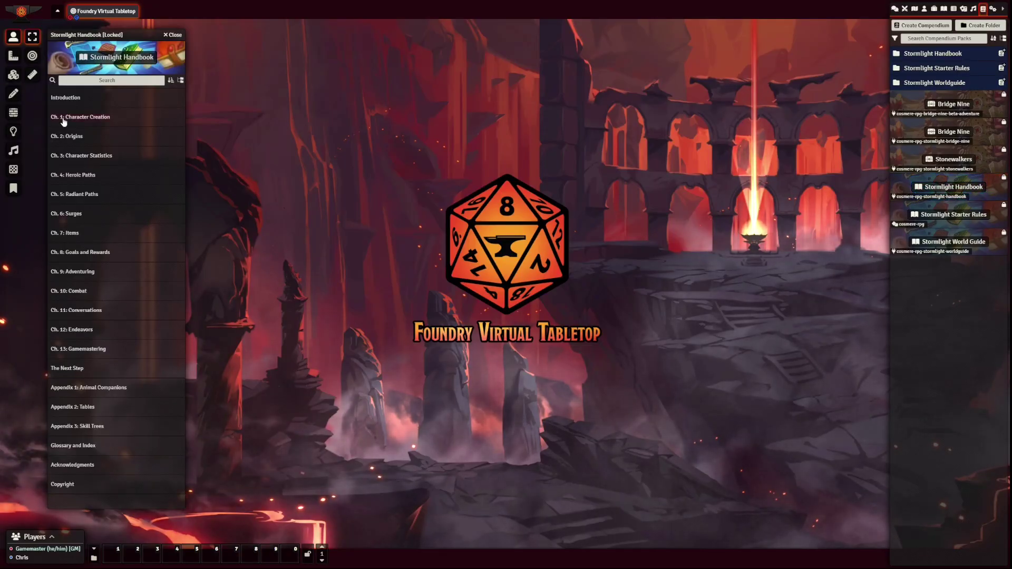
click(92, 118)
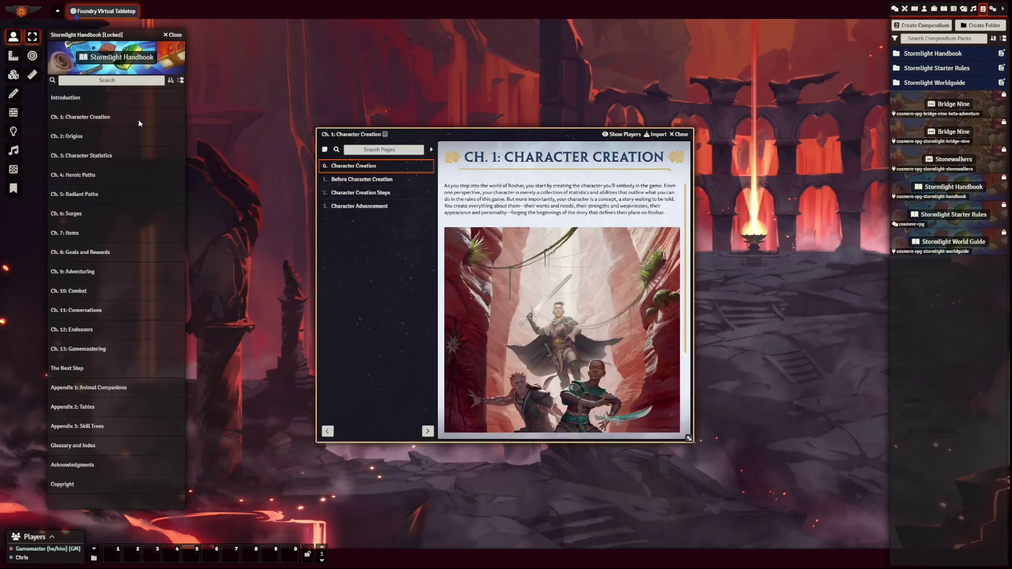
drag(466, 129, 657, 56)
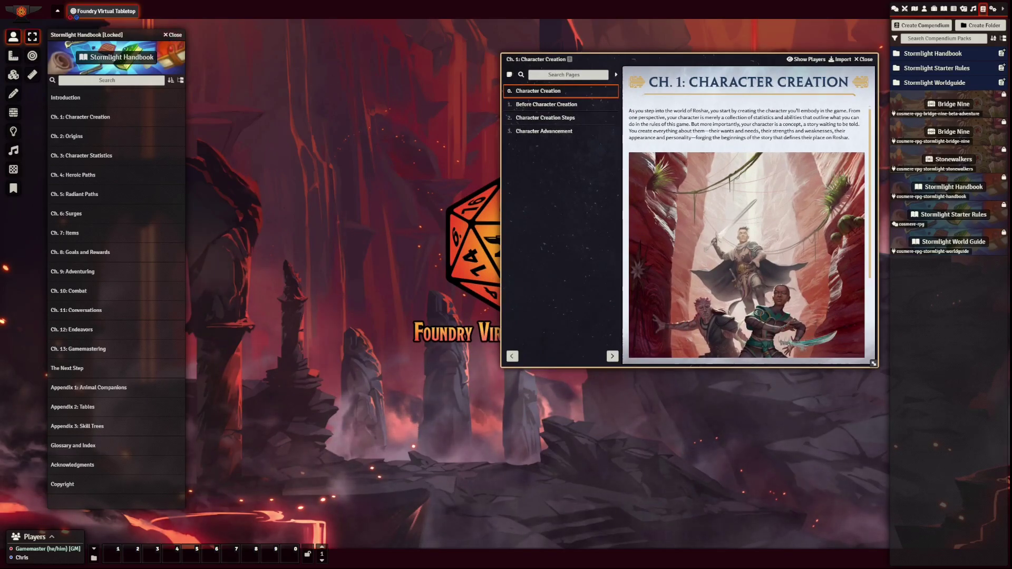
- Create a Character actor named Testy Test and place its sheet beside the handbook chapter list
click(924, 9)
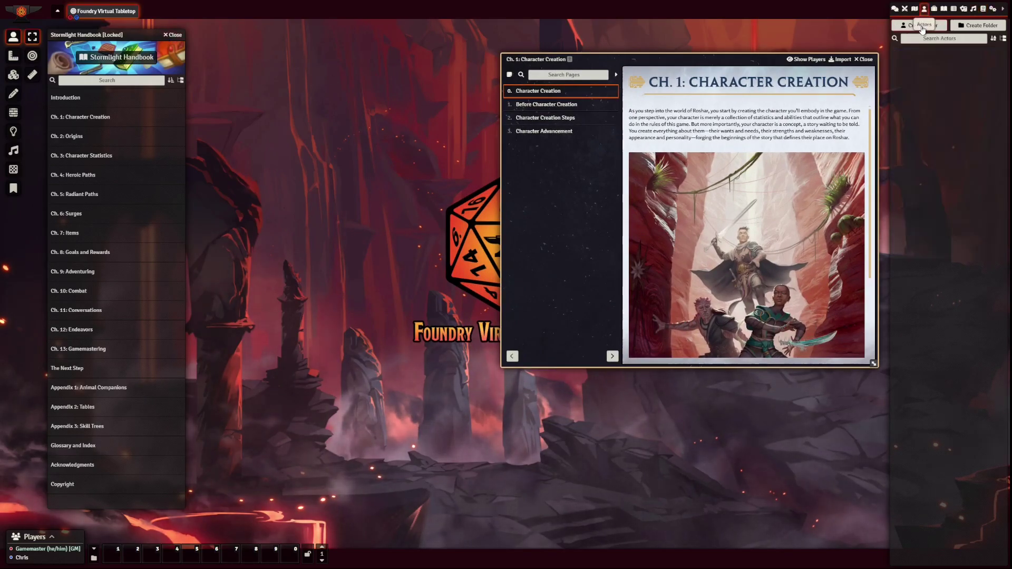
click(916, 26)
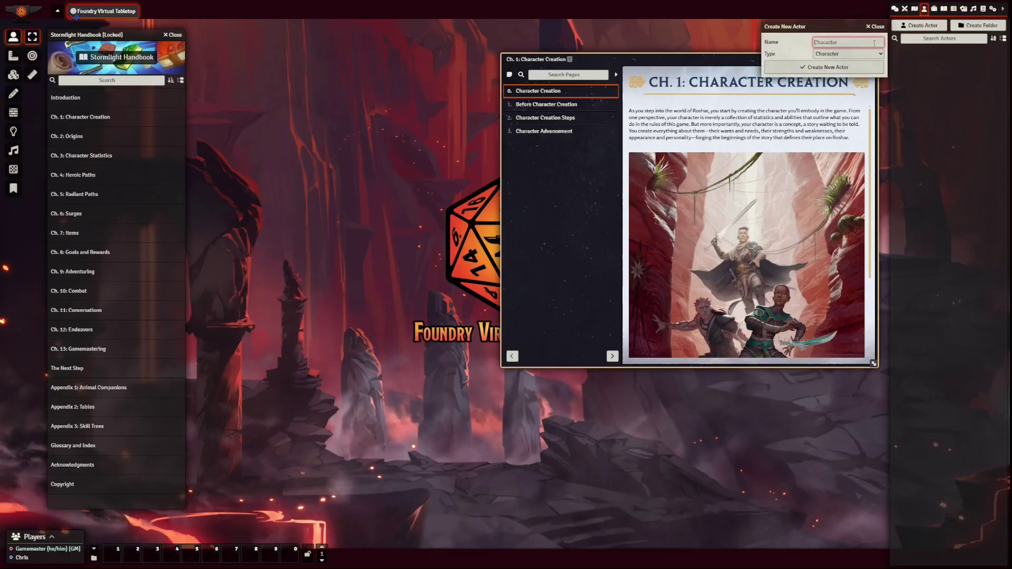
text(Testy Test)
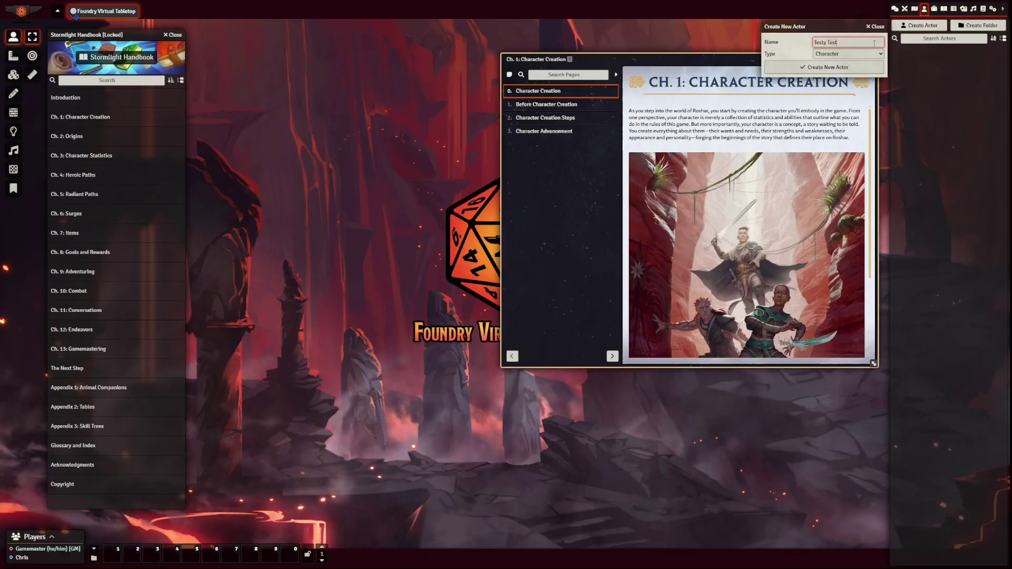
click(843, 67)
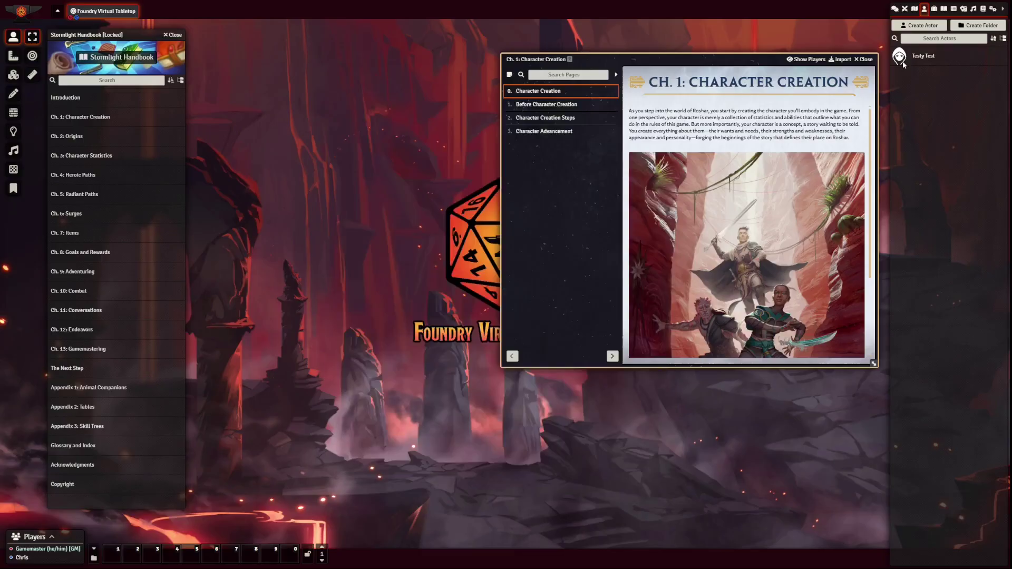
drag(451, 115, 280, 96)
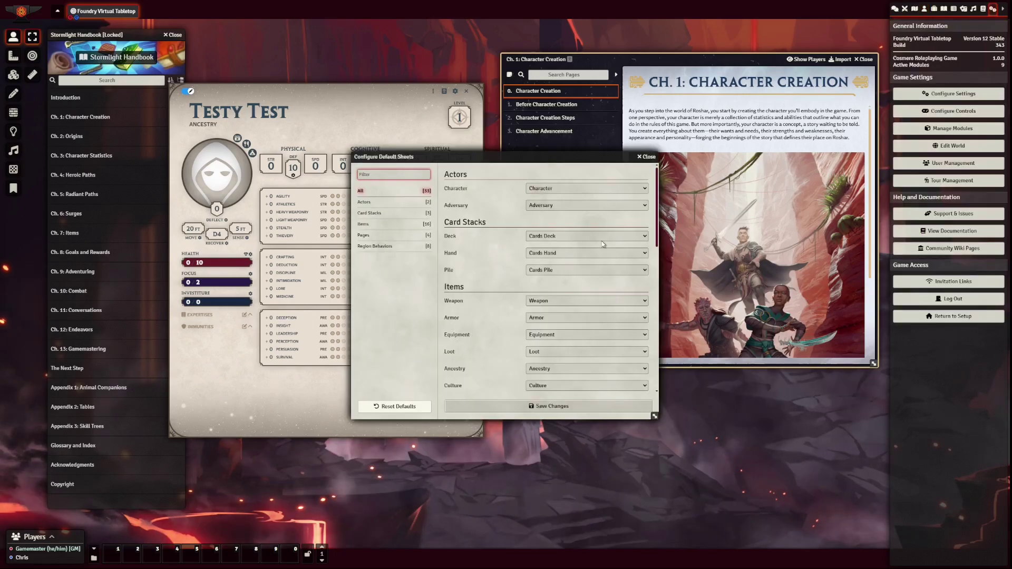
- Look through the default document sheet settings, then close the configuration windows without changes
scroll(602, 243, down, 8)
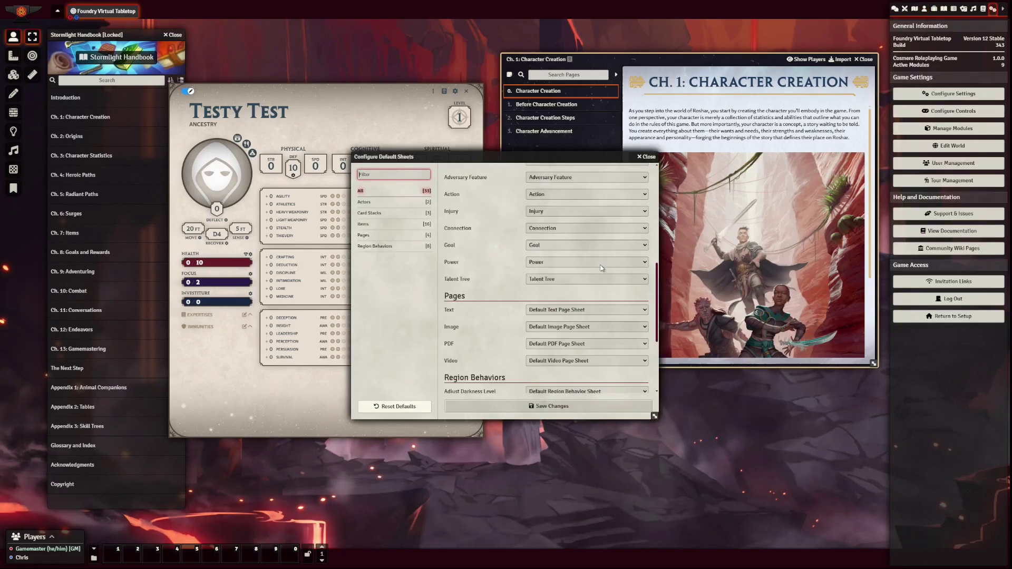
click(648, 156)
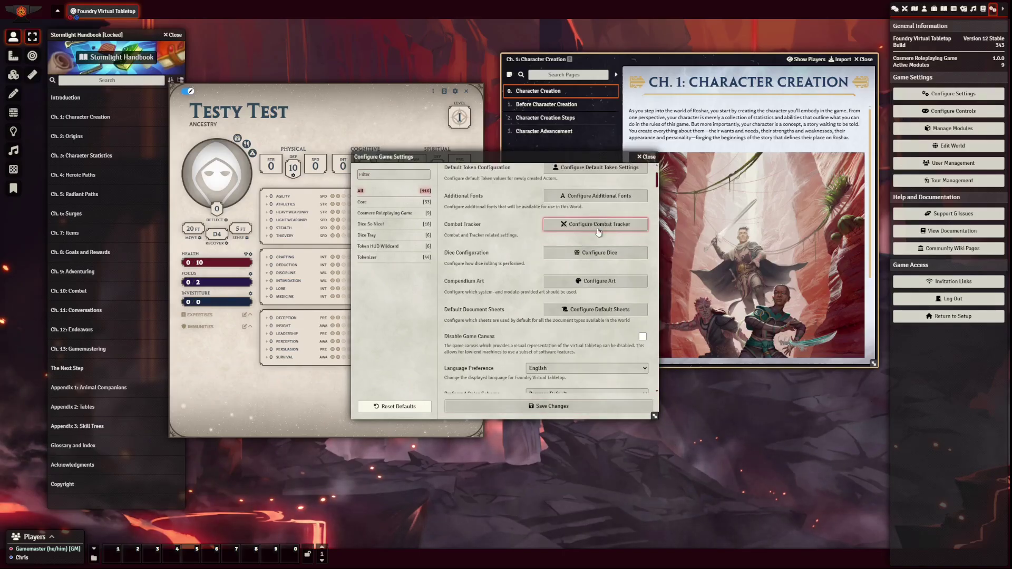
click(646, 157)
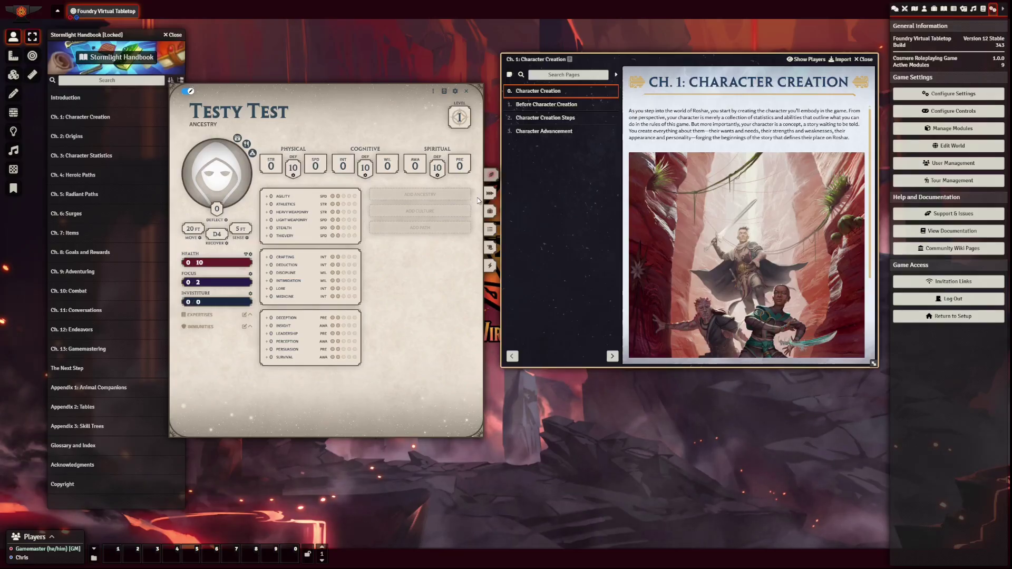
- Show Step 1: Origins on the Character Creation Steps page in a taller chapter window
click(573, 118)
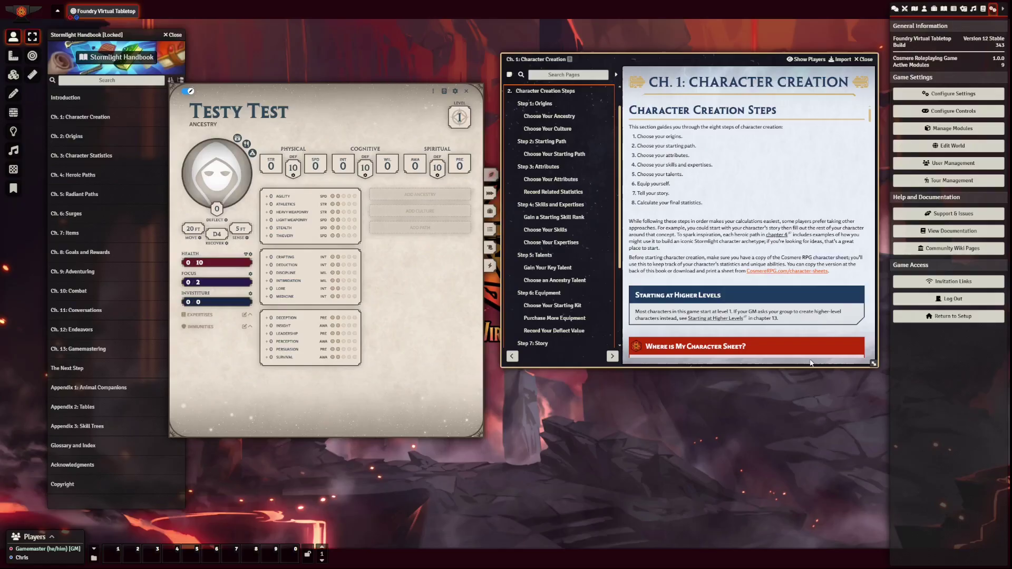
drag(873, 366, 876, 519)
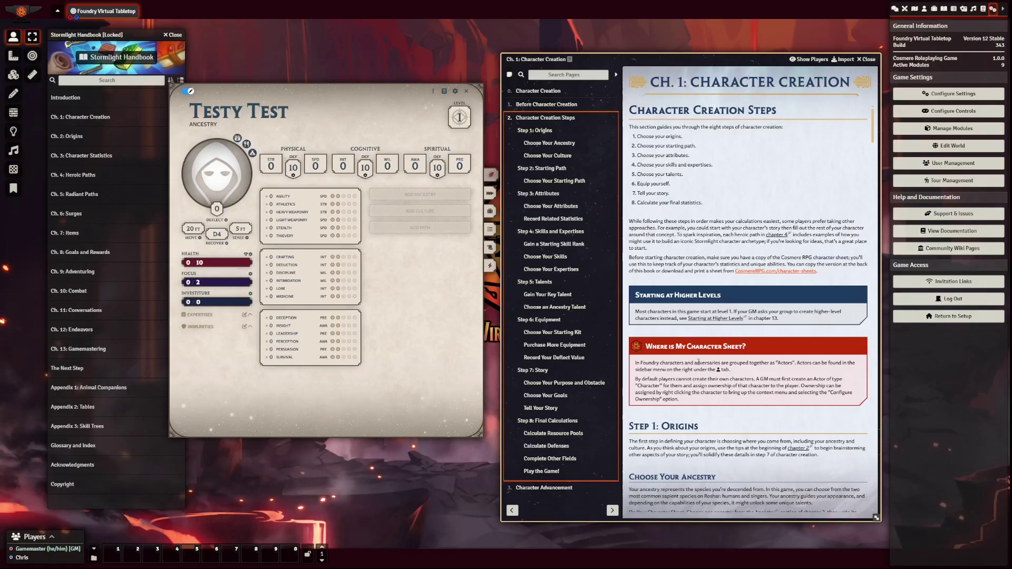
scroll(683, 199, down, 5)
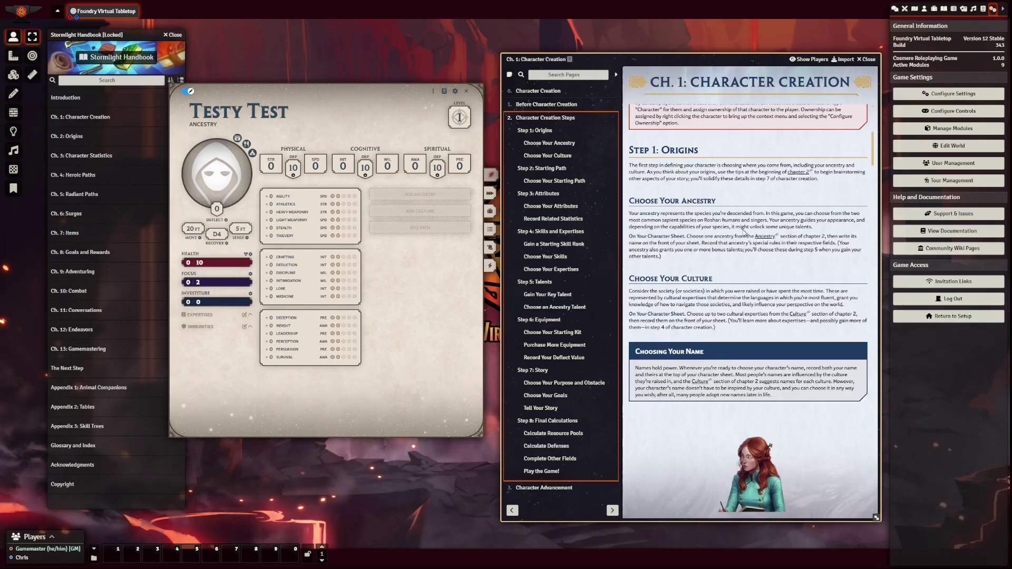
- Open the linked Ancestry section of chapter 2 and add the Human ancestry to Testy Test's character sheet
click(763, 238)
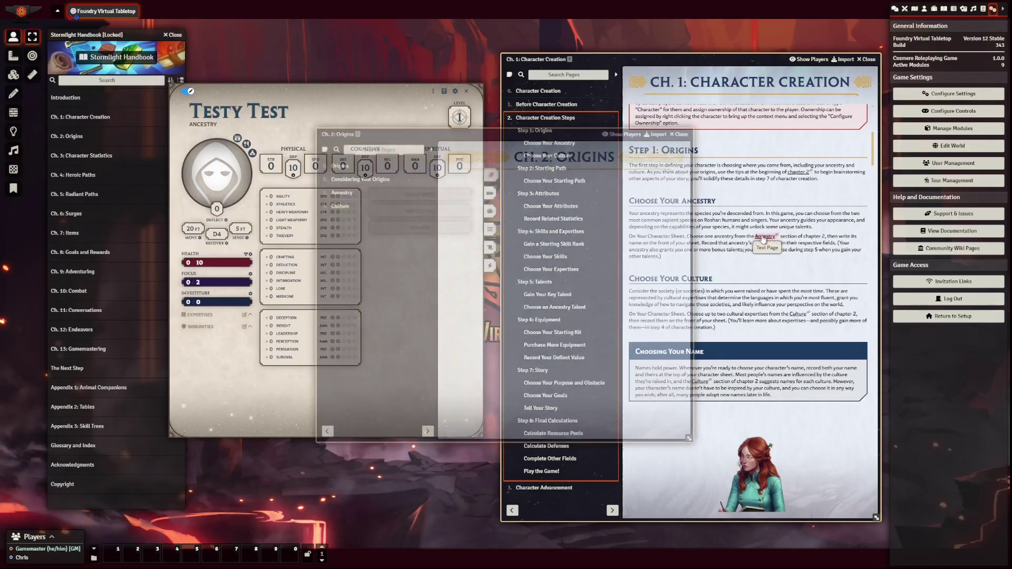
drag(514, 135, 696, 95)
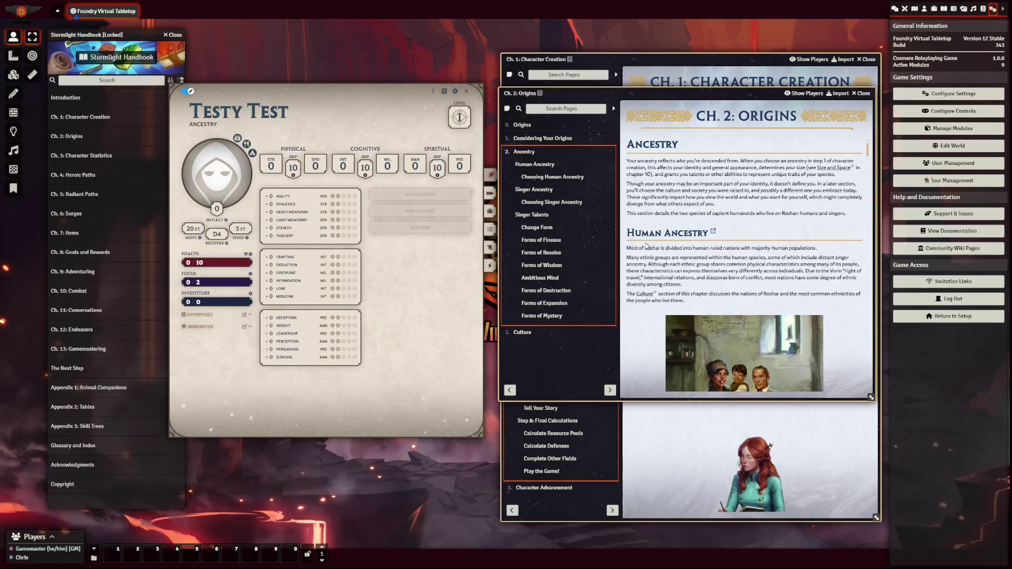
scroll(684, 228, down, 1)
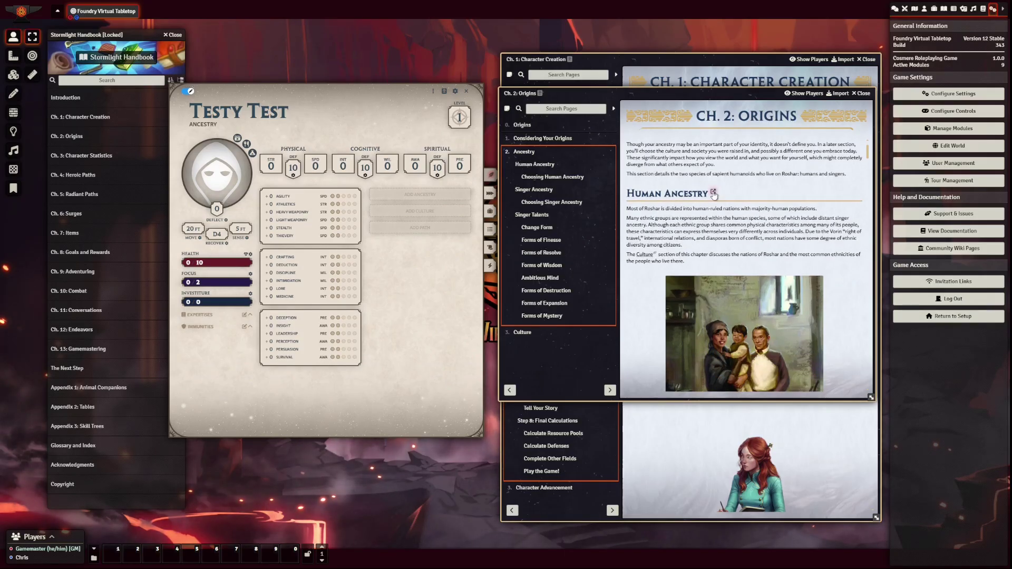
drag(713, 192, 435, 197)
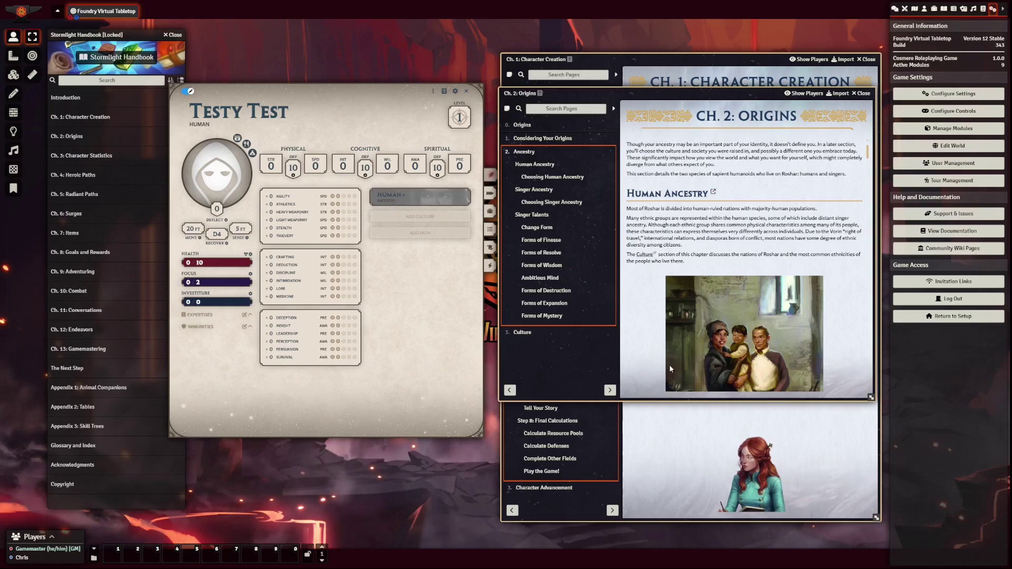
- Review the human and singer ancestry descriptions and close the Origins chapter
scroll(779, 236, down, 4)
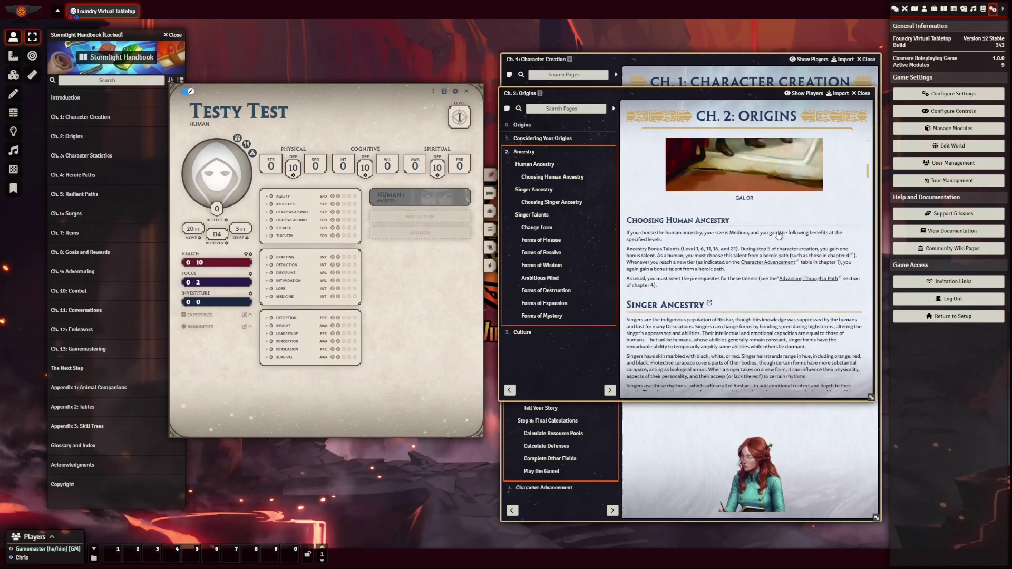
scroll(771, 247, down, 4)
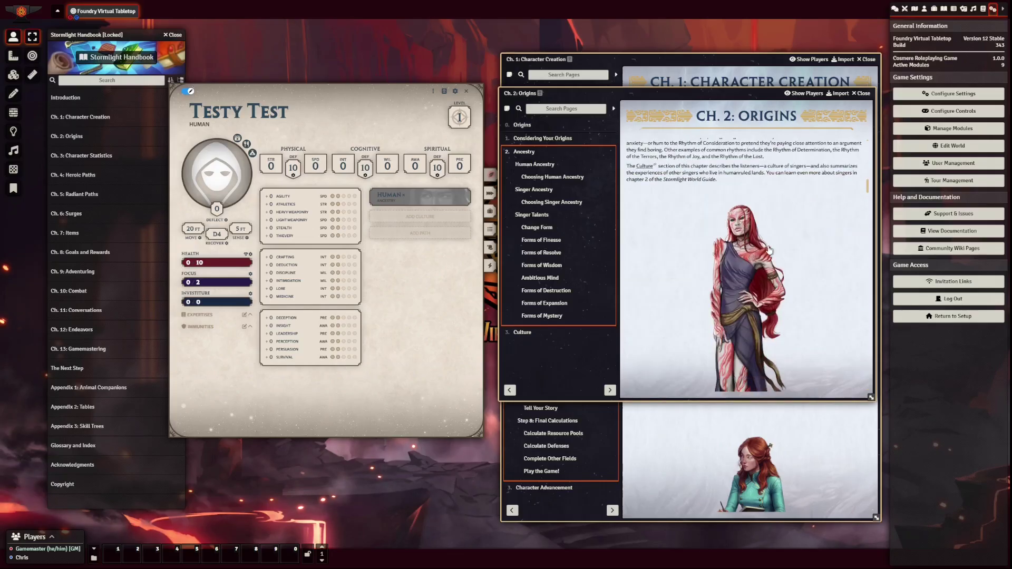
scroll(761, 227, up, 7)
scroll(758, 212, up, 2)
click(859, 93)
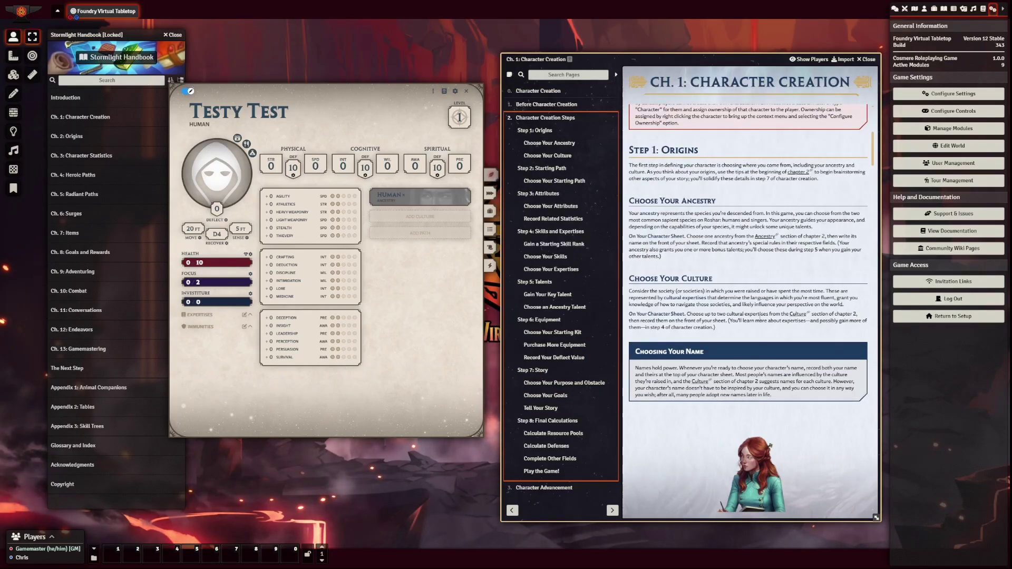
- Add the Unkalaki culture from the linked Culture section of chapter 2 to the character sheet and close the Origins chapter
click(796, 314)
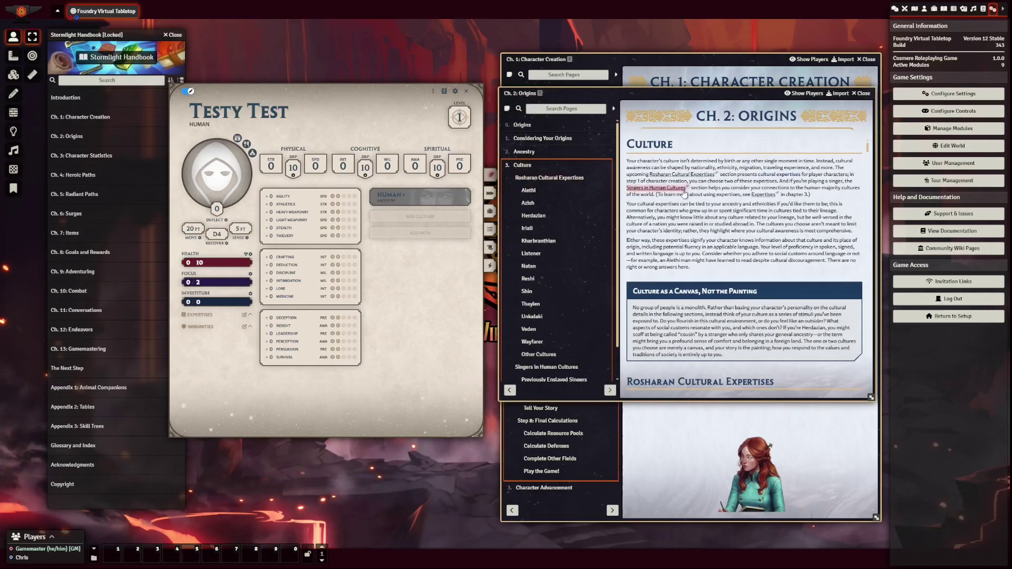
scroll(704, 202, down, 3)
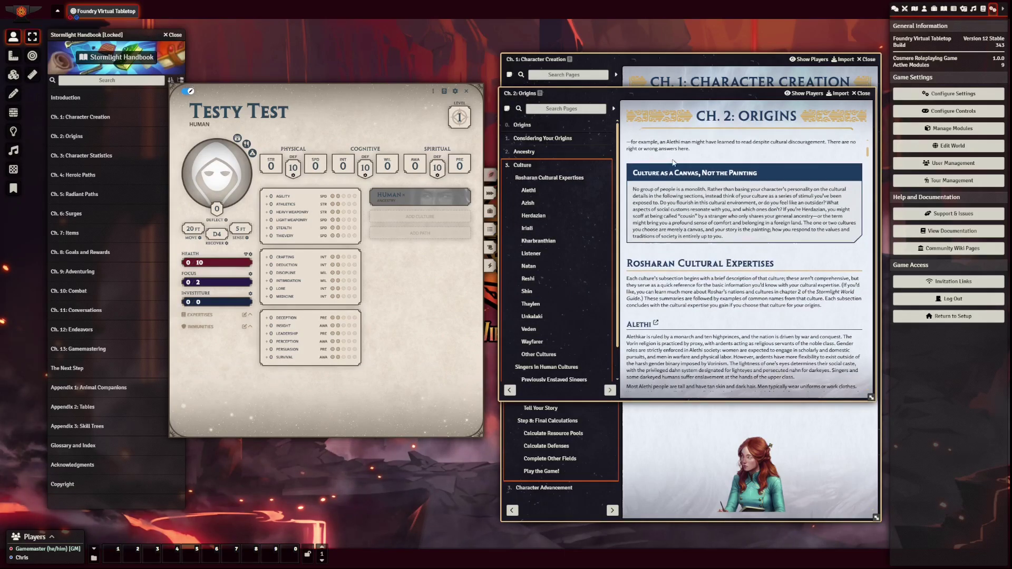
scroll(657, 183, down, 8)
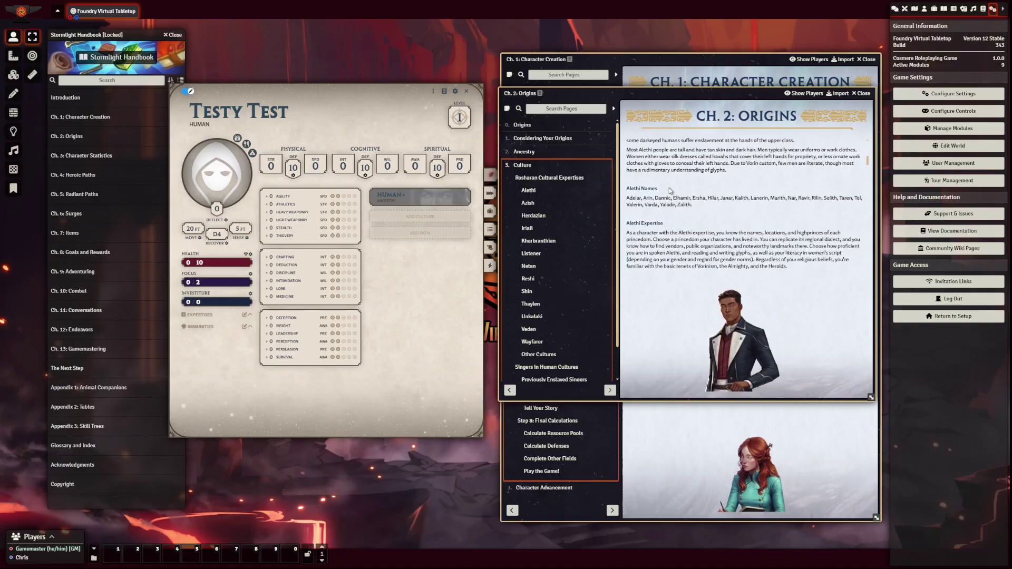
scroll(657, 200, up, 4)
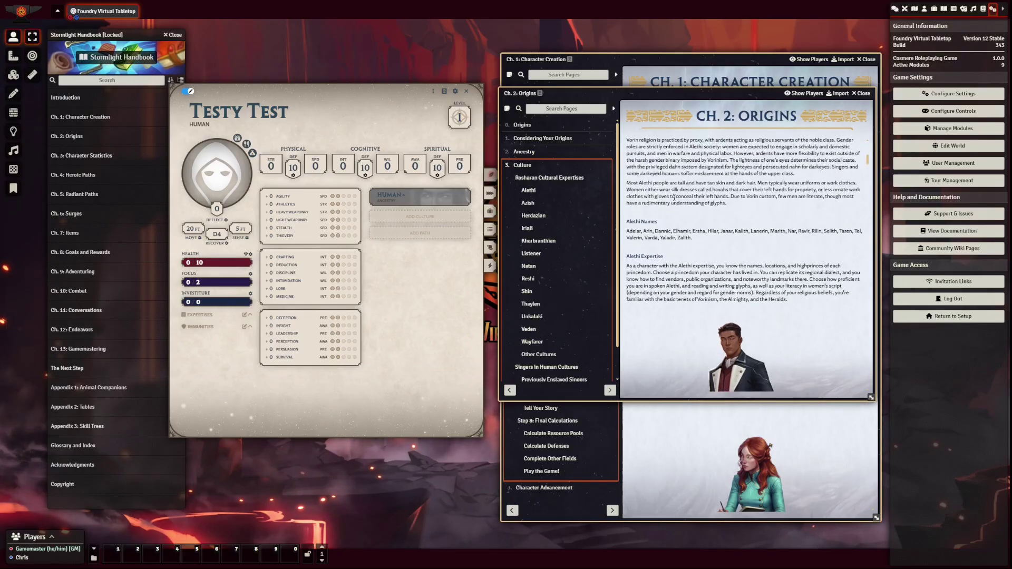
scroll(664, 207, down, 1)
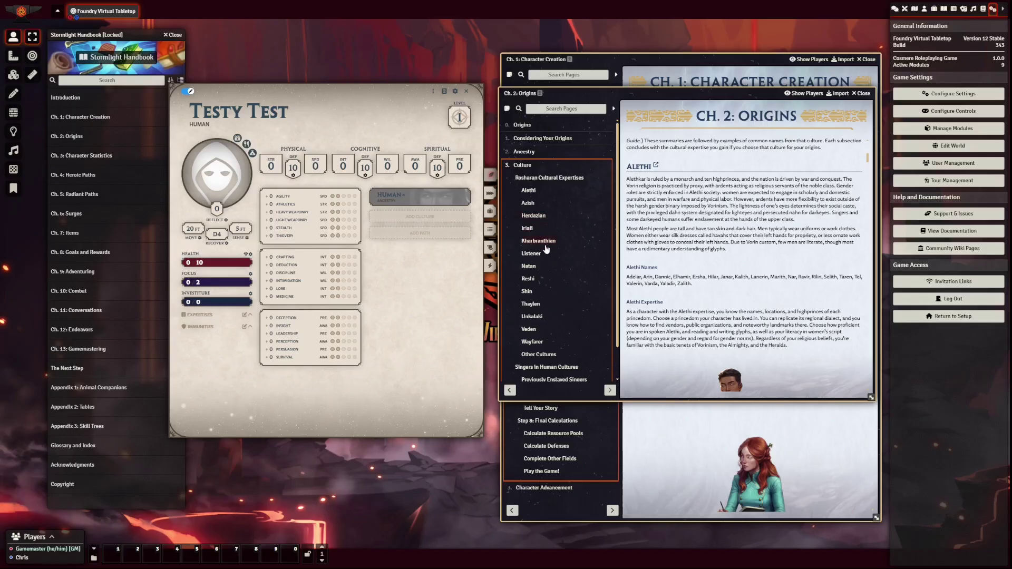
click(533, 317)
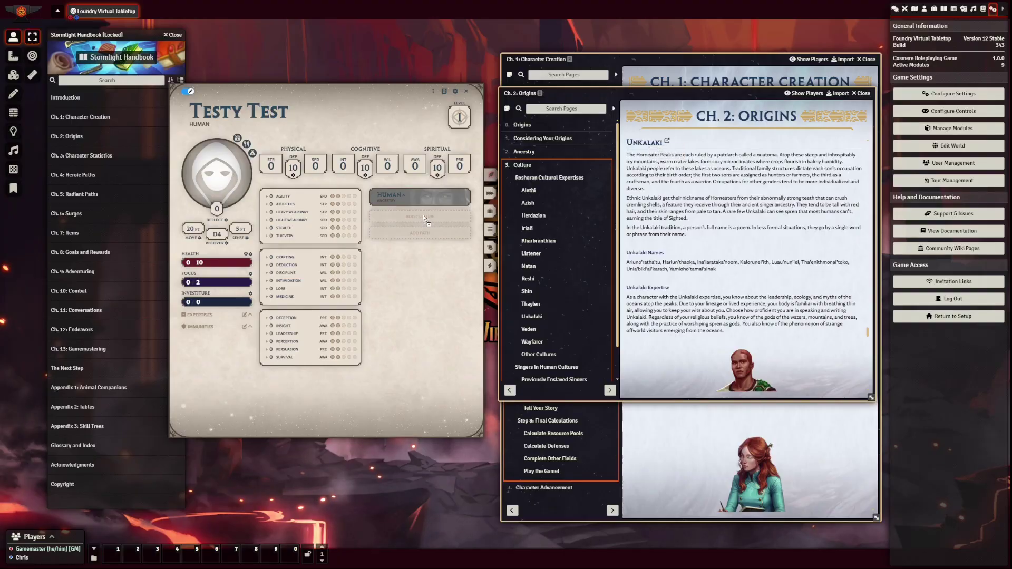
drag(423, 214, 423, 215)
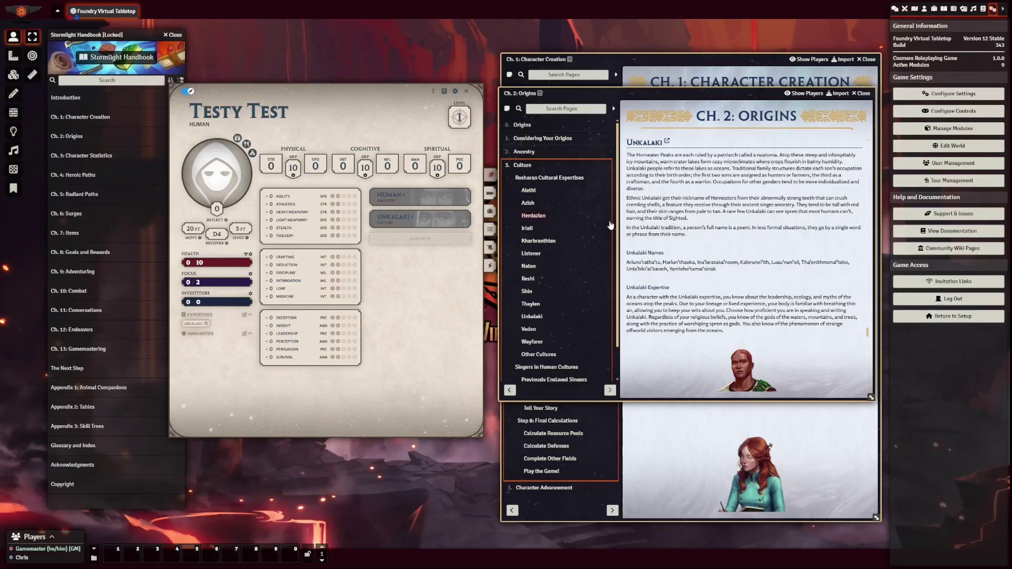
click(862, 94)
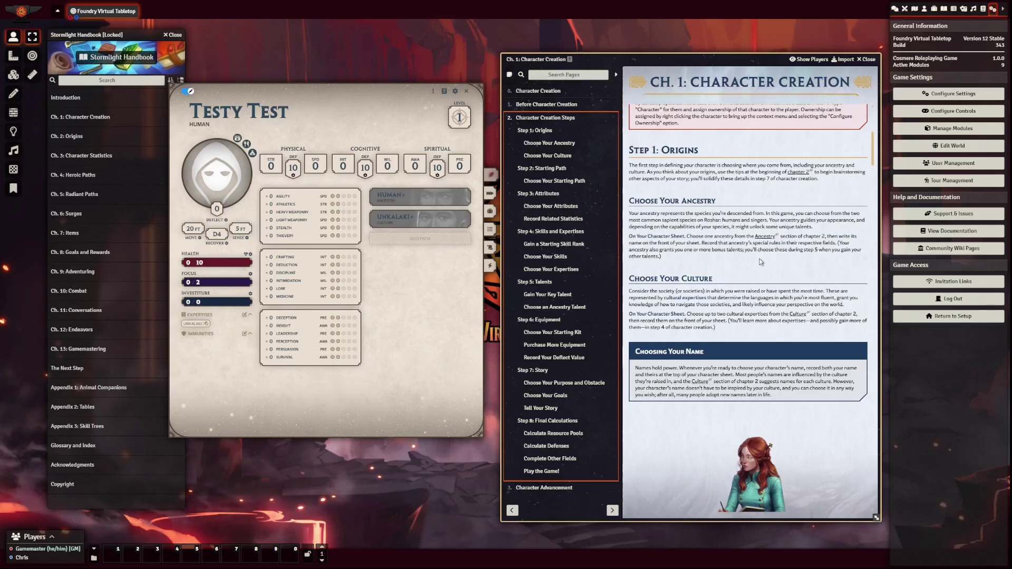
- Examine the heroic path options in Step 2: Starting Path and in the linked Heroic Paths at a Glance table
scroll(740, 262, down, 2)
scroll(734, 262, down, 4)
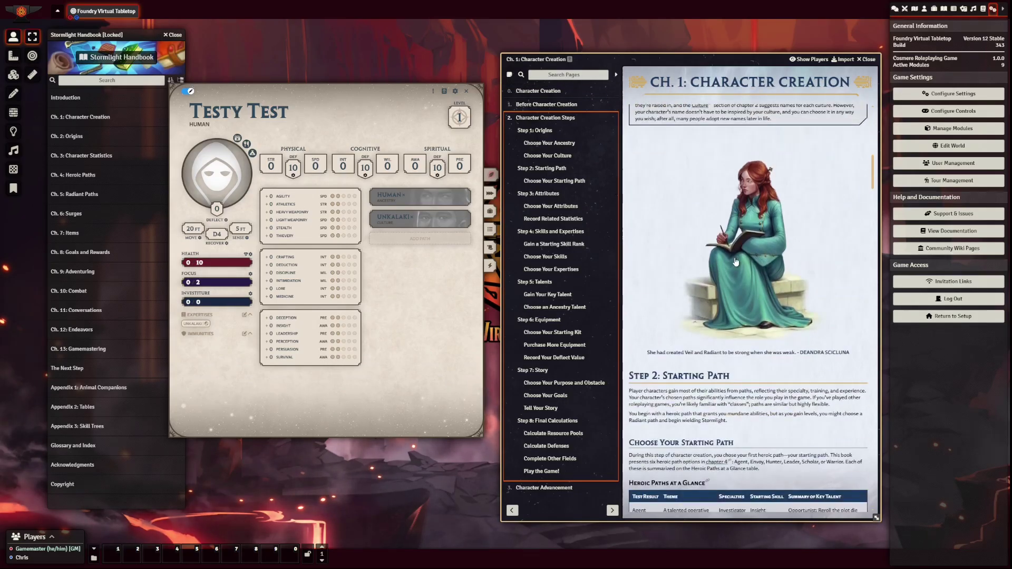
scroll(734, 262, down, 5)
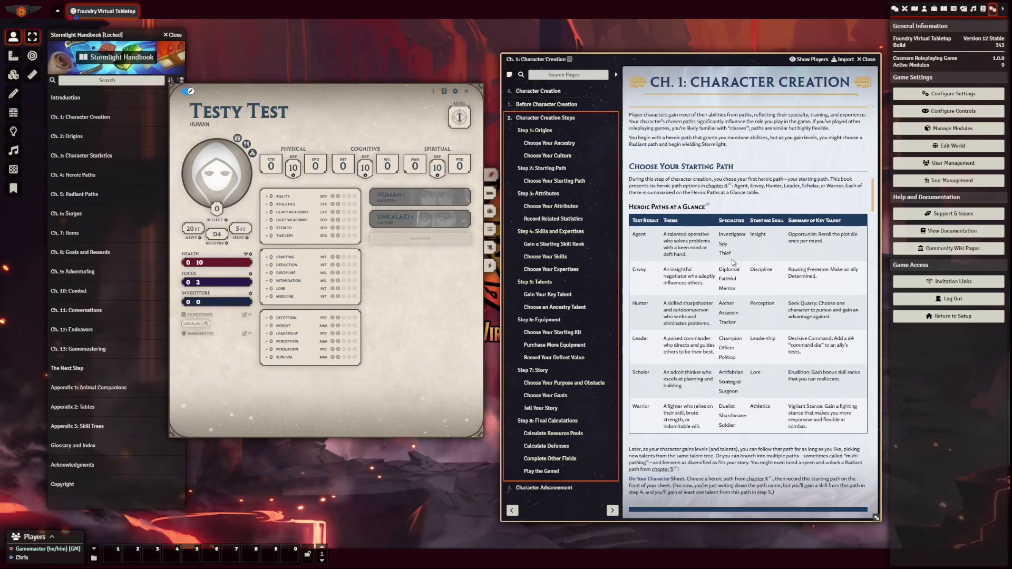
click(708, 208)
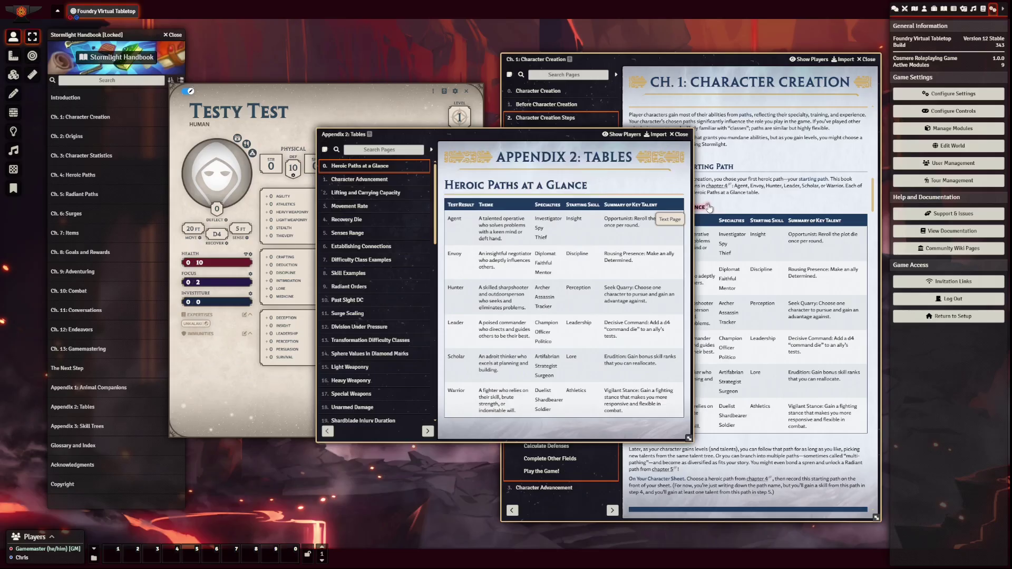
click(679, 134)
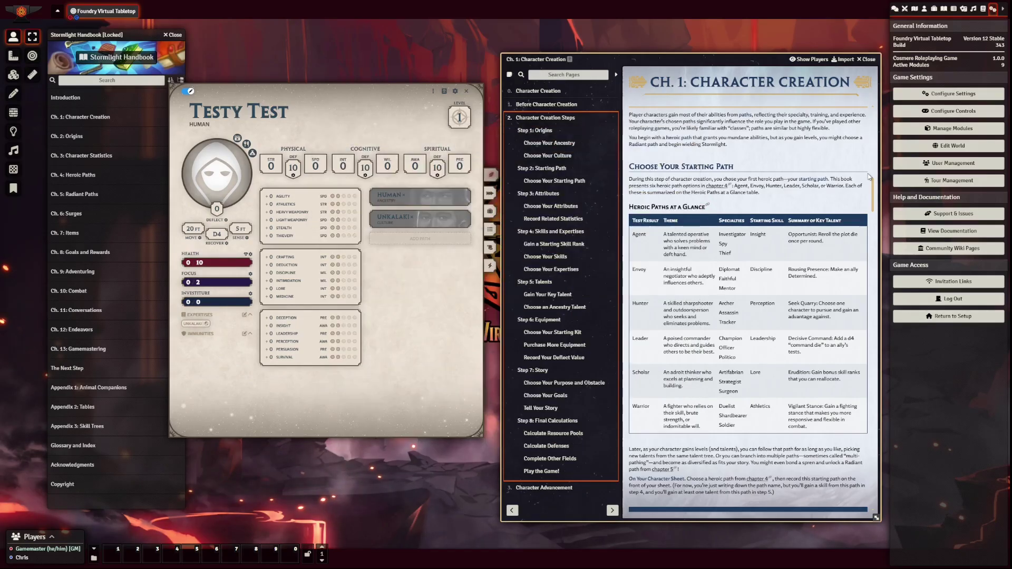
- Add the Leader heroic path from the linked chapter 4 to Testy Test's character sheet and close the Heroic Paths chapter
click(725, 188)
drag(544, 123, 768, 119)
scroll(815, 226, down, 3)
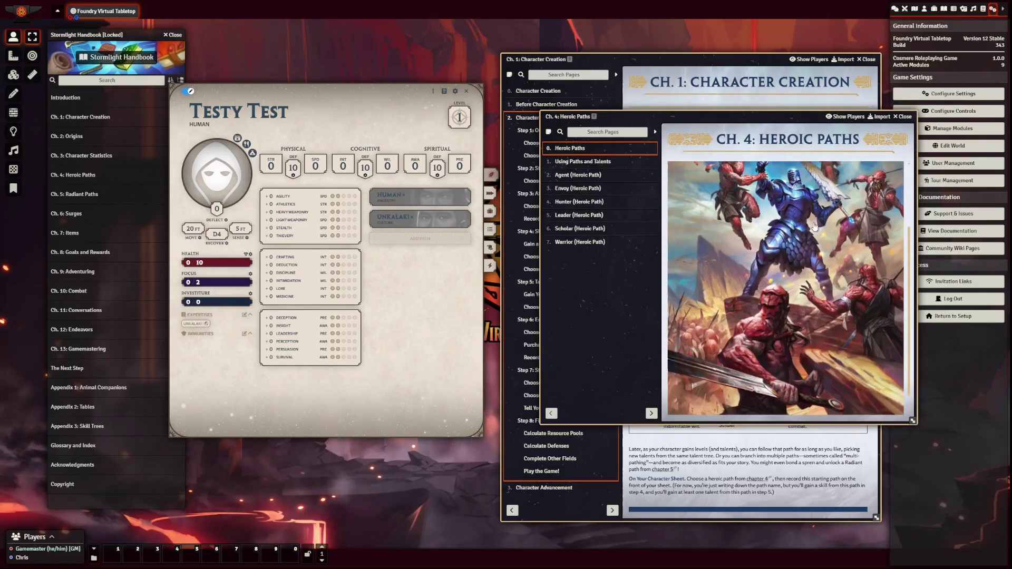
scroll(814, 227, up, 3)
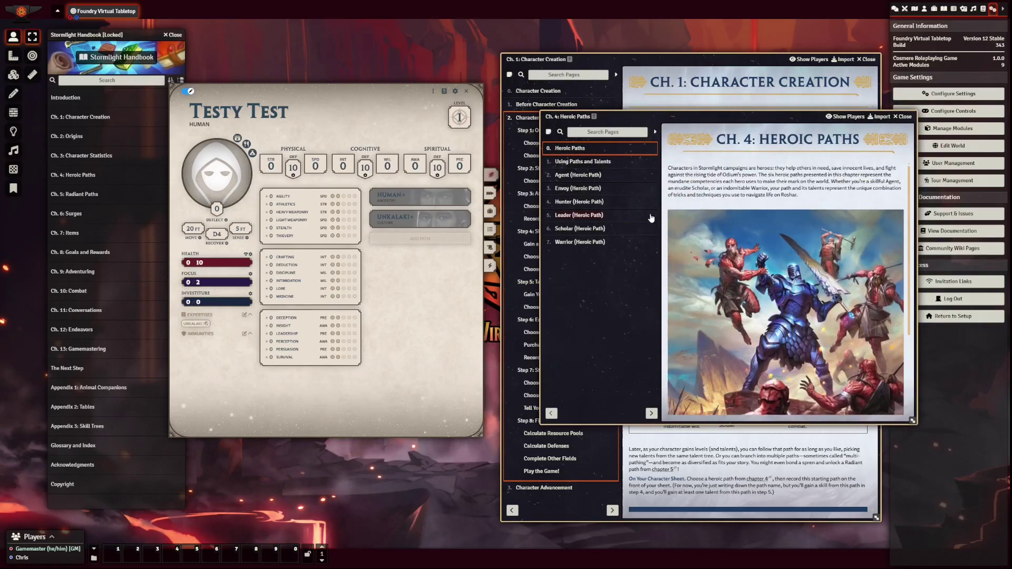
click(587, 215)
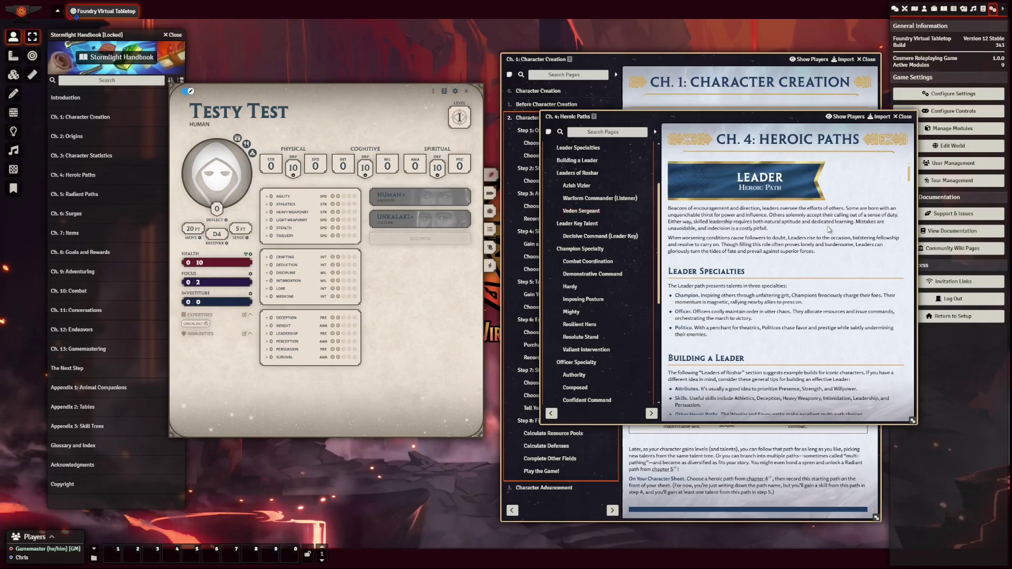
drag(719, 196, 420, 238)
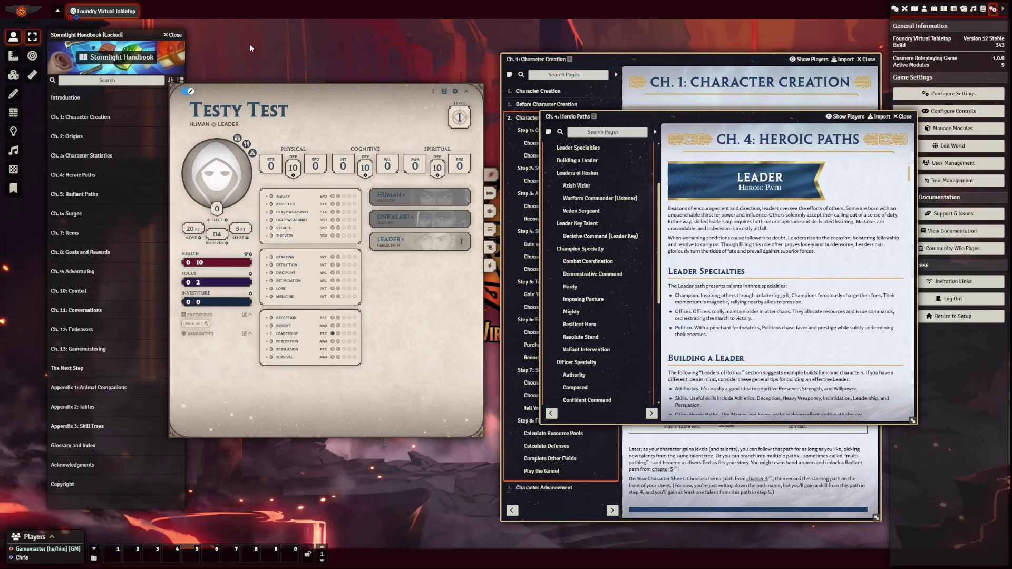
click(904, 116)
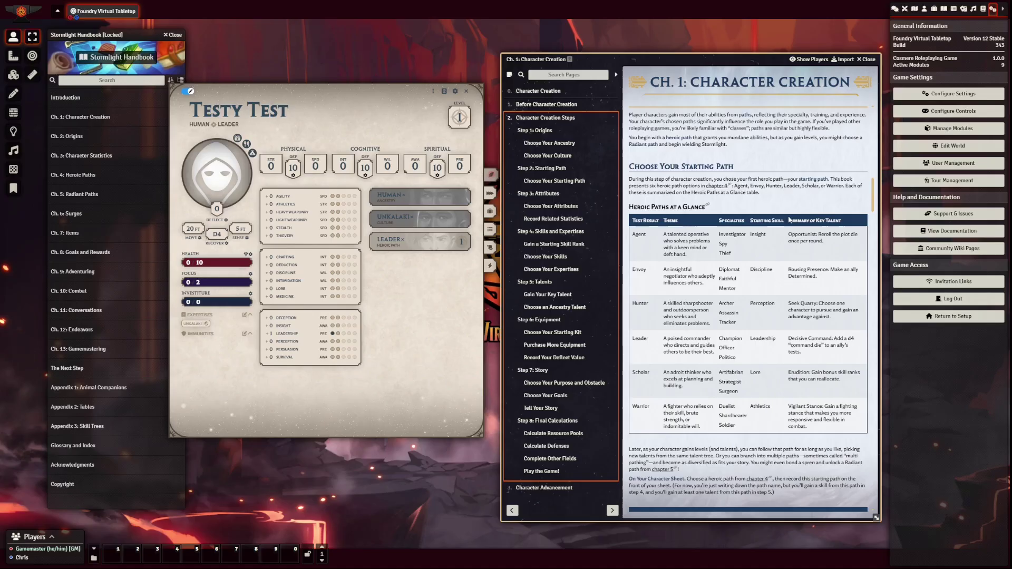
- Read the Step 3: Attributes instructions on distributing attribute points and recording related statistics
scroll(789, 221, down, 3)
scroll(788, 220, down, 2)
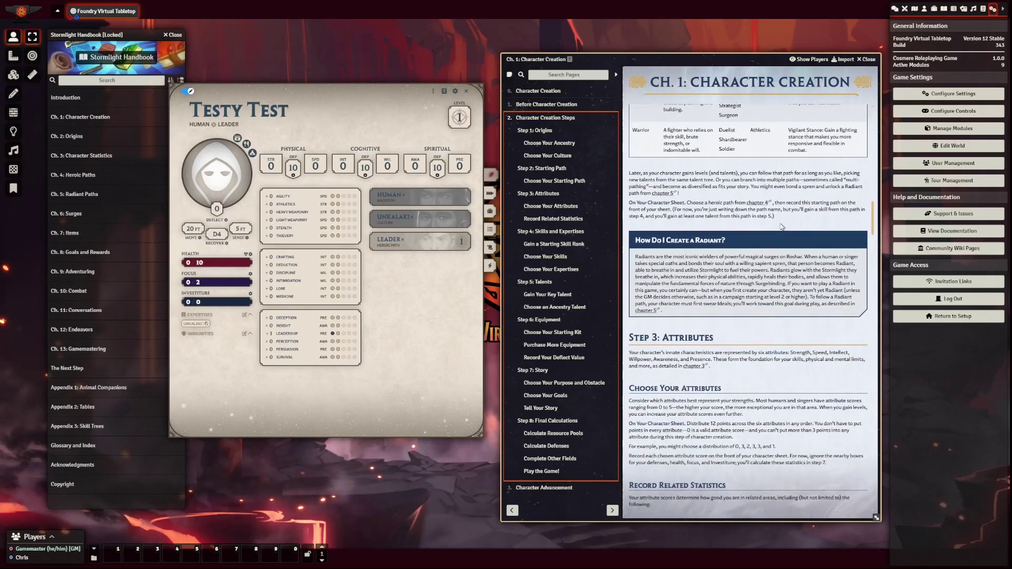
scroll(781, 226, down, 2)
scroll(780, 227, down, 2)
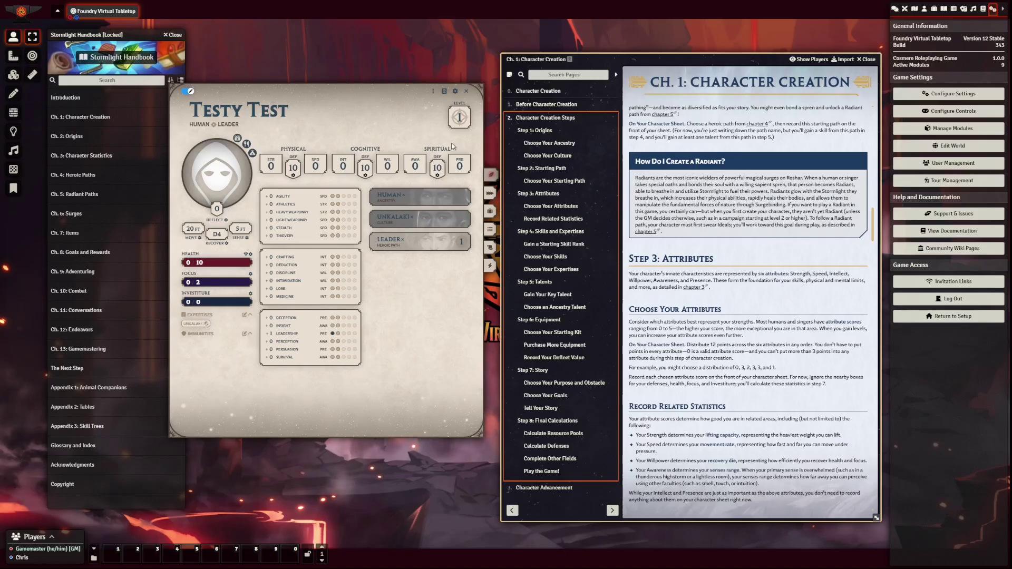
scroll(684, 297, down, 2)
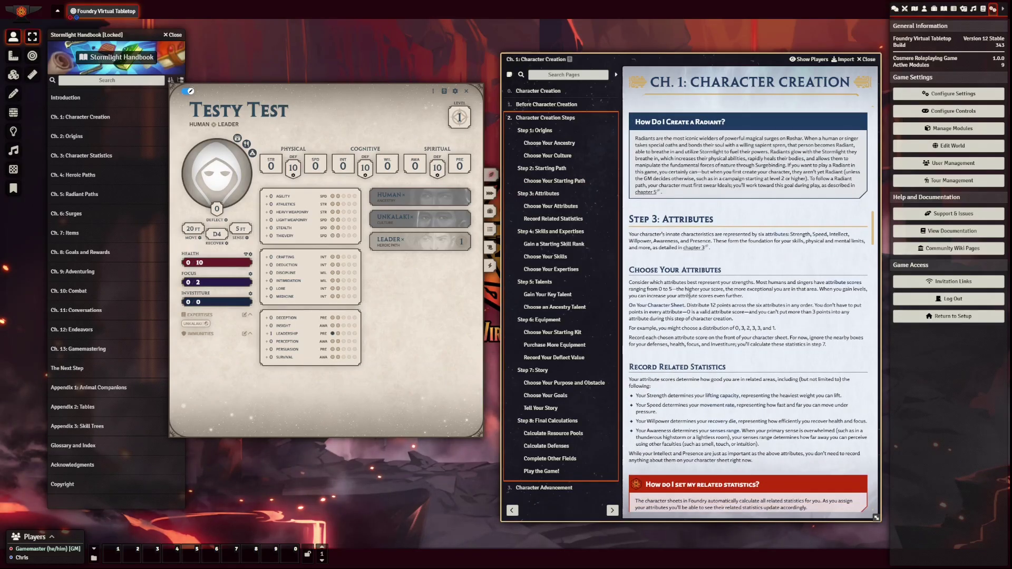
scroll(689, 296, down, 2)
scroll(748, 295, up, 2)
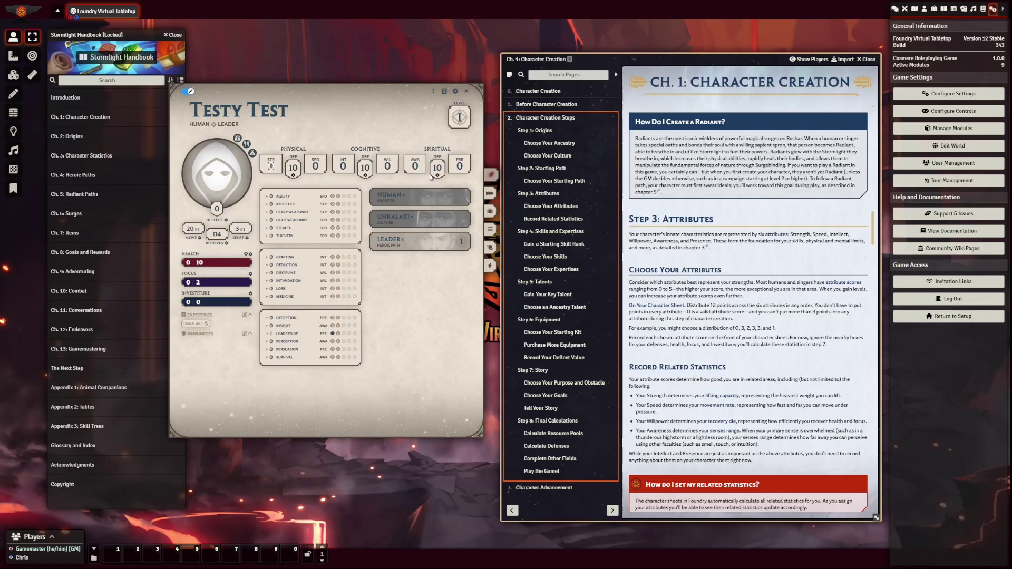
- Set the character's Willpower to 3, Intellect to 2 and Awareness to 1
click(387, 166)
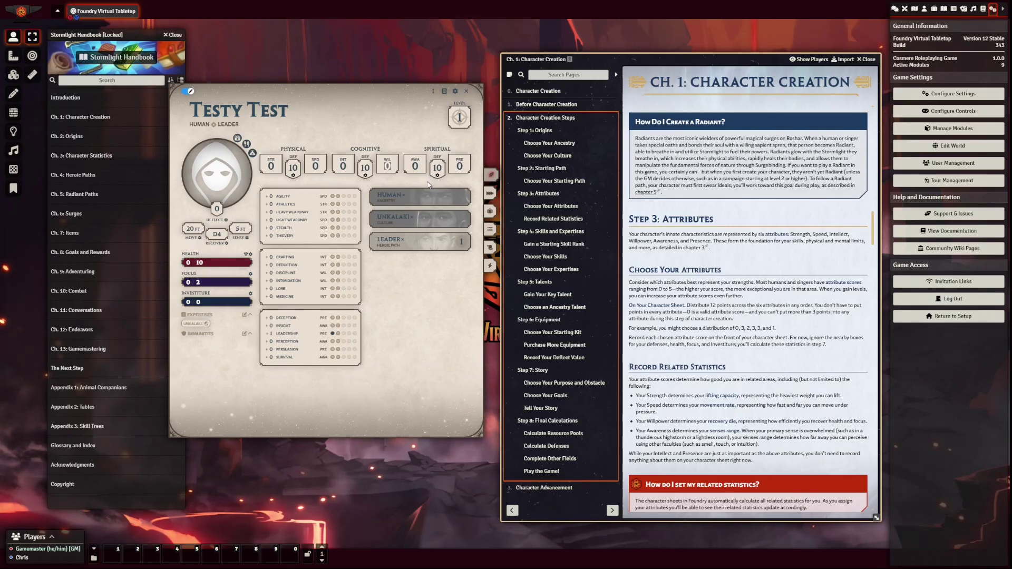
text(3)
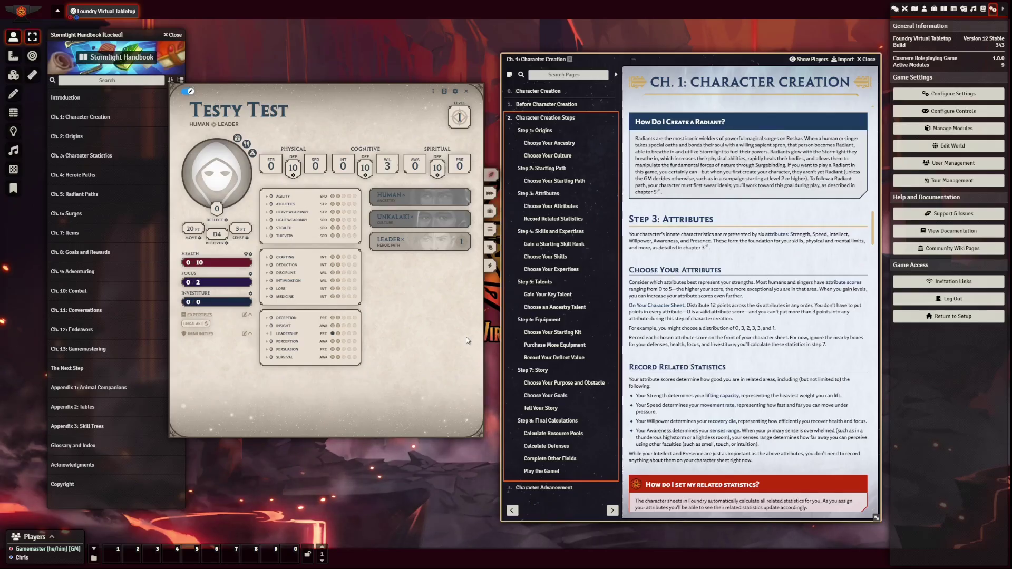
key(Return)
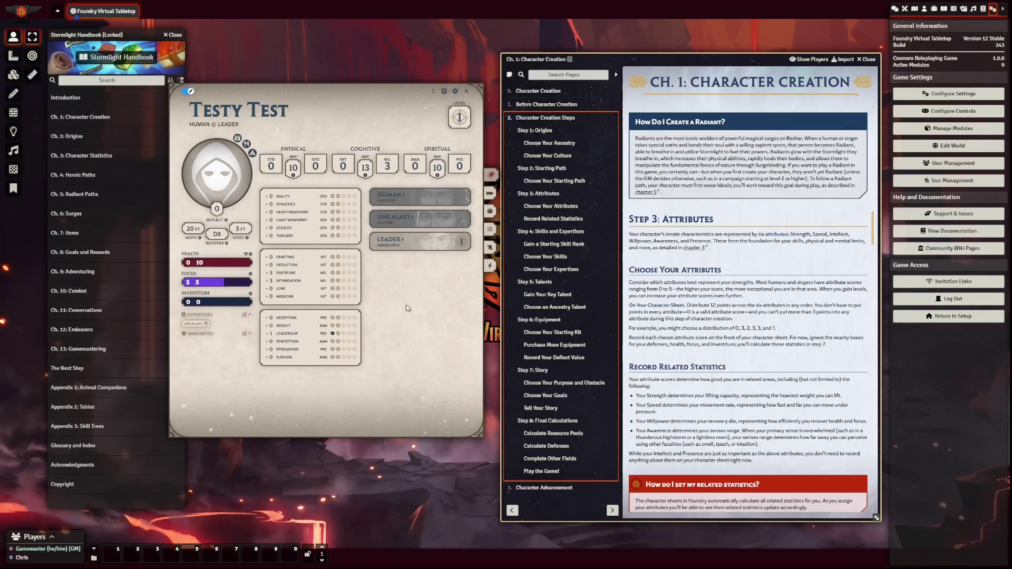
click(343, 166)
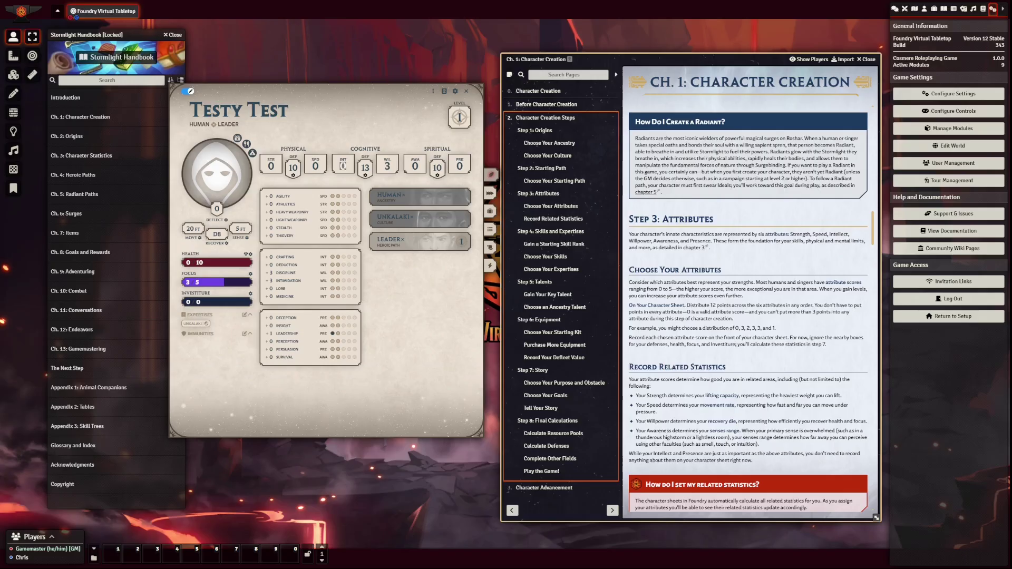
text(2)
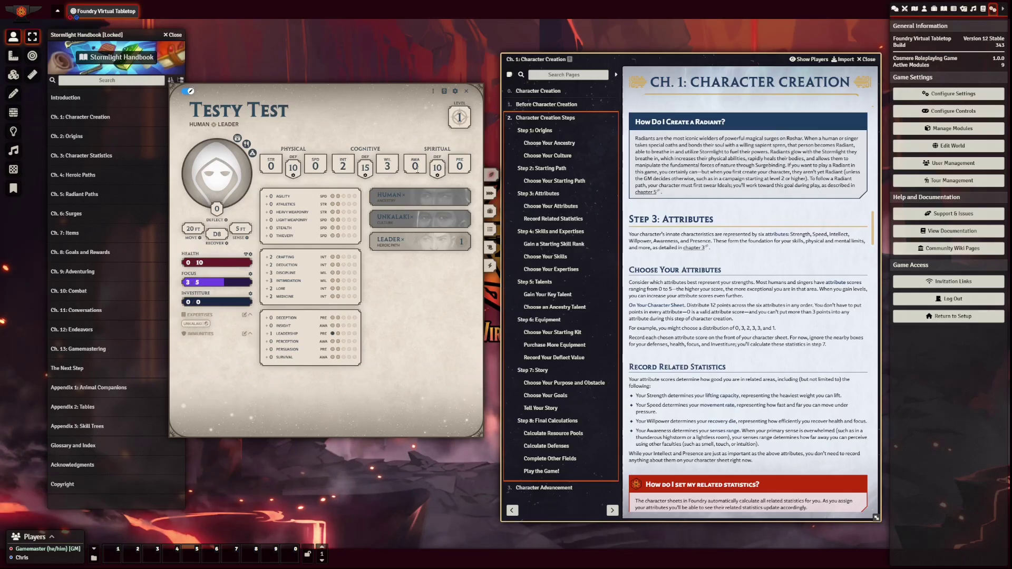
click(415, 166)
text(1)
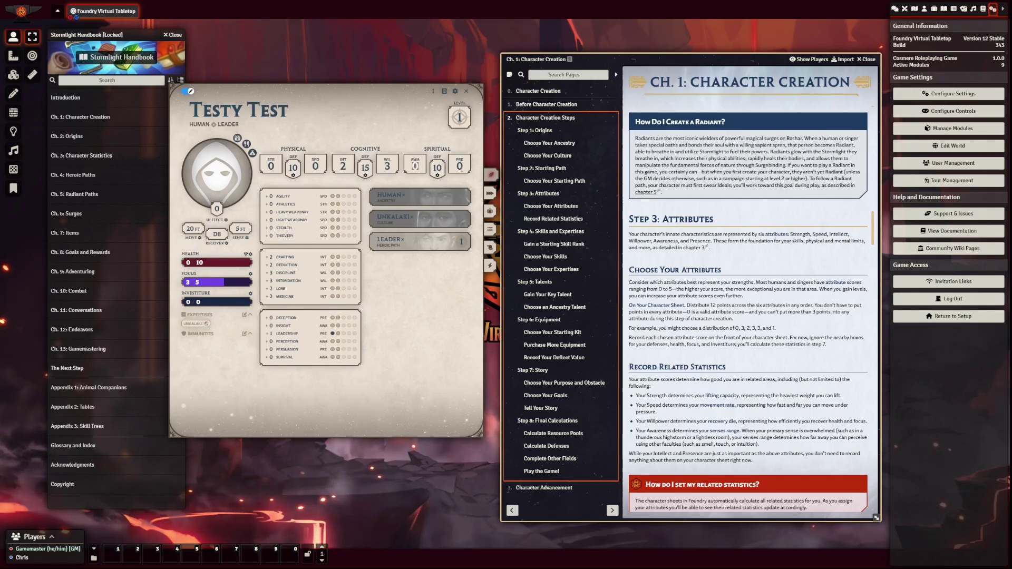
click(464, 165)
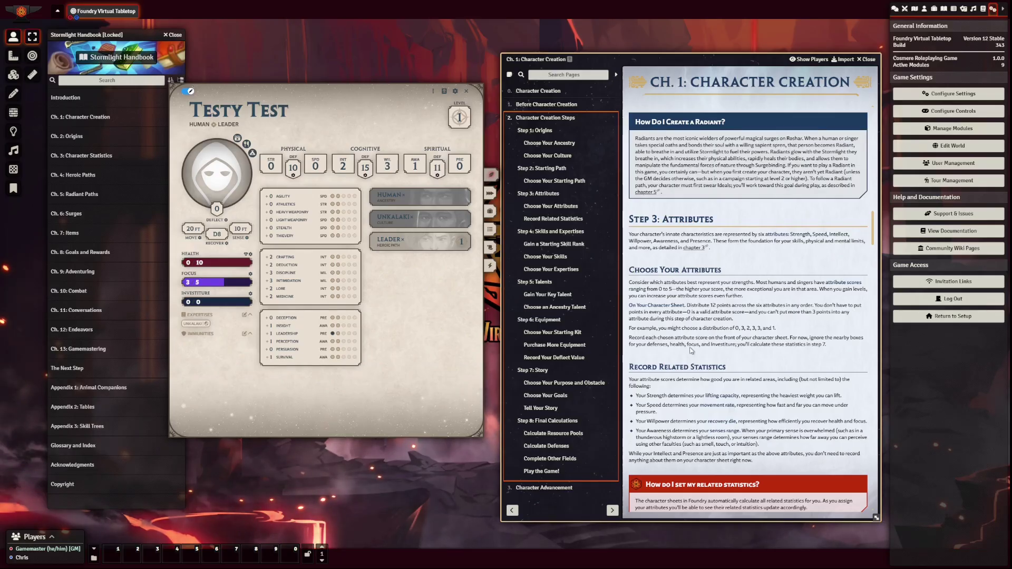
- Set the character's Strength, Speed and Presence to 1 each
scroll(719, 351, down, 2)
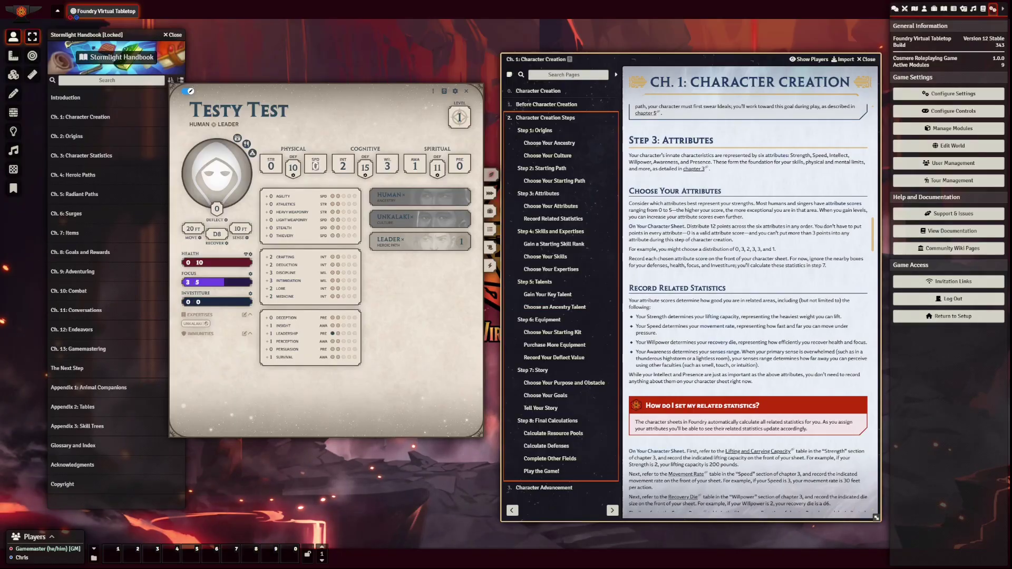
click(271, 166)
text(1)
key(Tab)
text(1)
key(Tab)
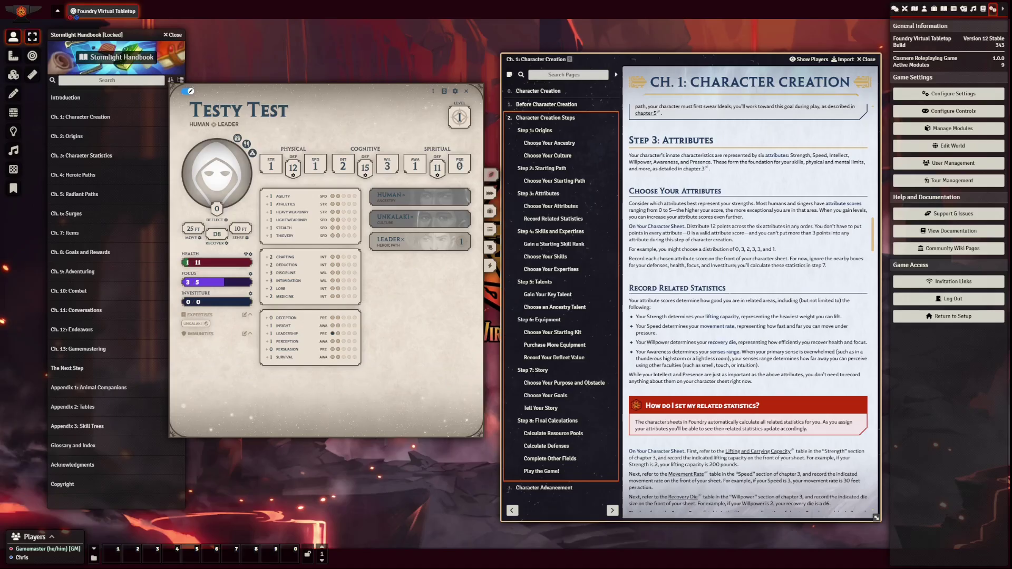
click(459, 166)
text(1)
click(462, 284)
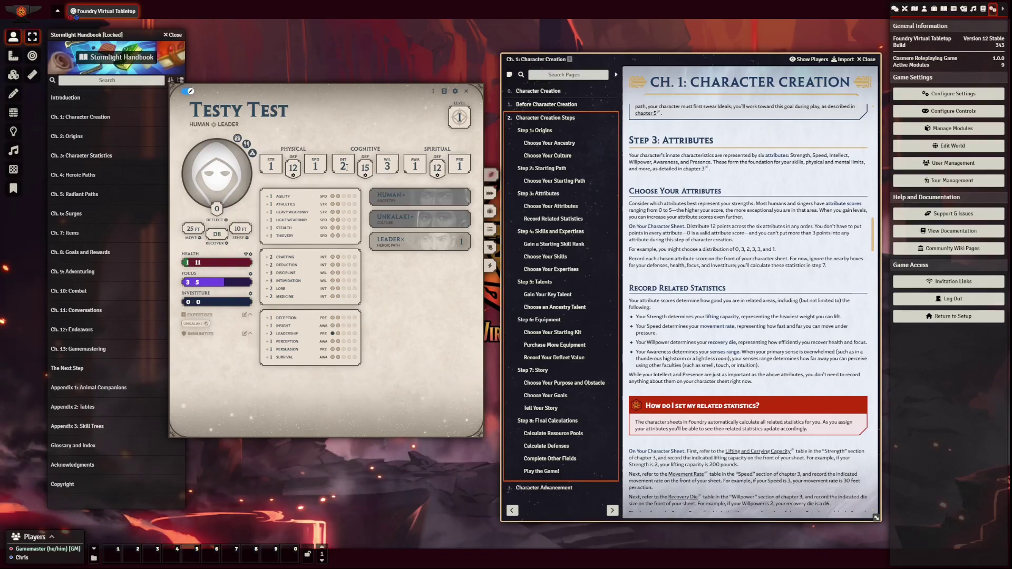
- Raise the character's Speed to 2, Intellect to 3 and Awareness to 2
click(315, 167)
text(2)
click(342, 167)
text(3)
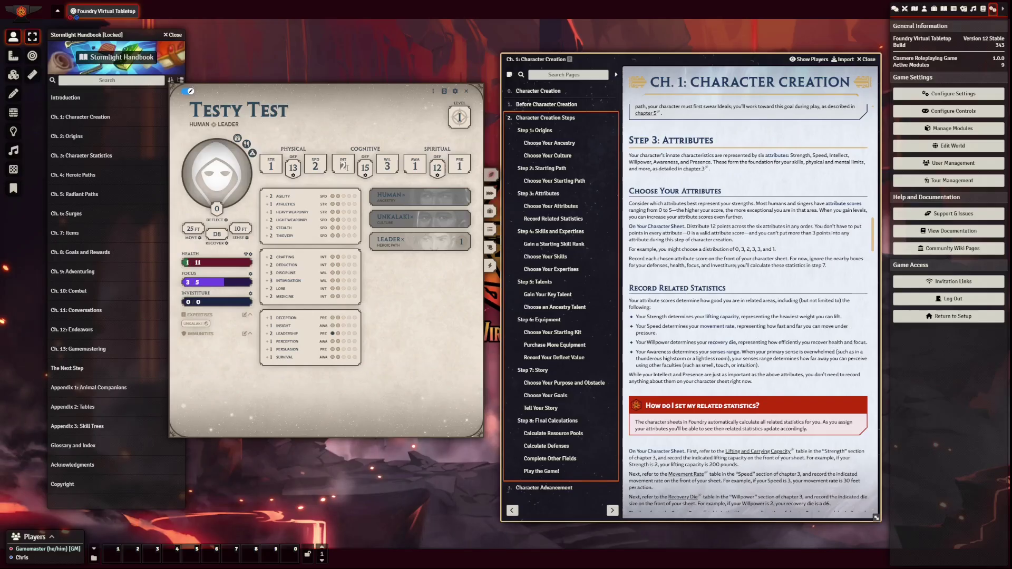
click(422, 167)
text(2)
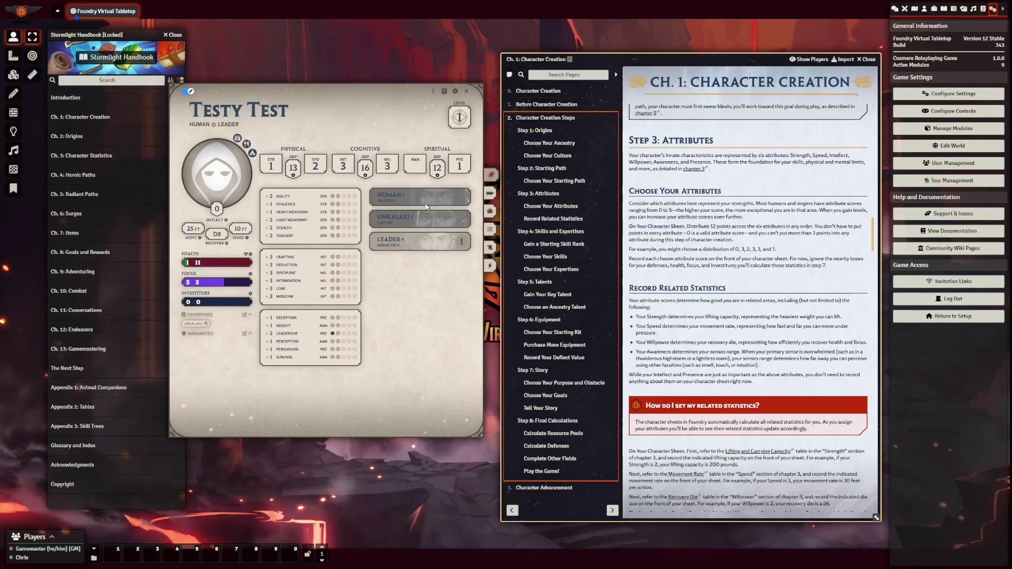
click(470, 303)
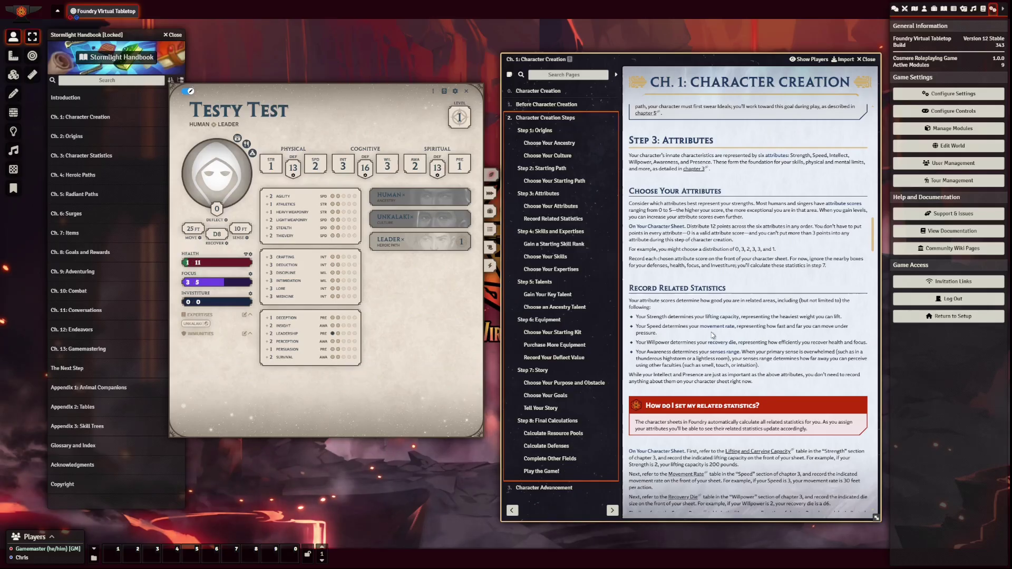
- Review the related statistics and Step 4 skill guidance, check the linked chapter 3 skill descriptions, and close that chapter
scroll(697, 280, down, 3)
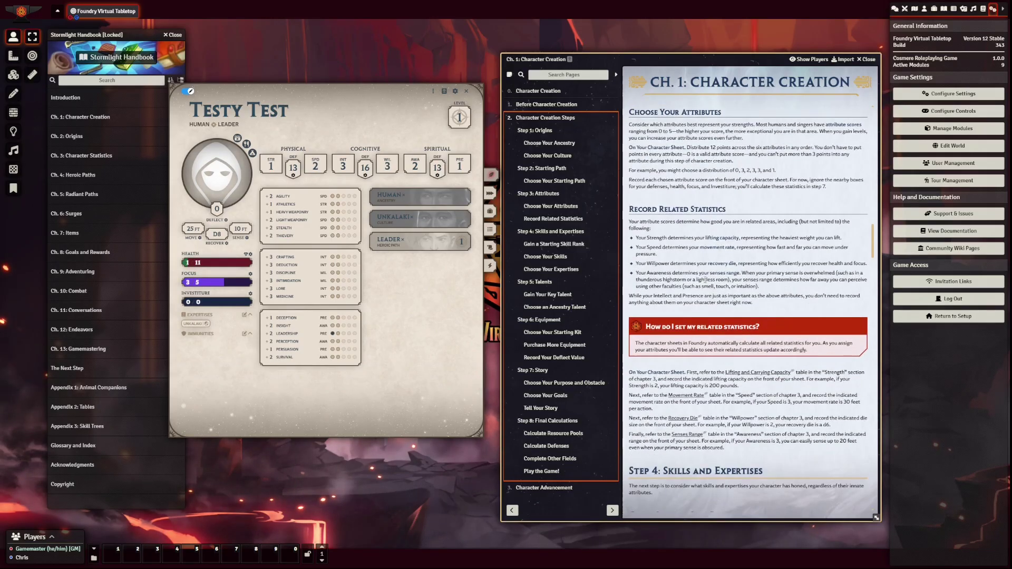
scroll(690, 279, down, 1)
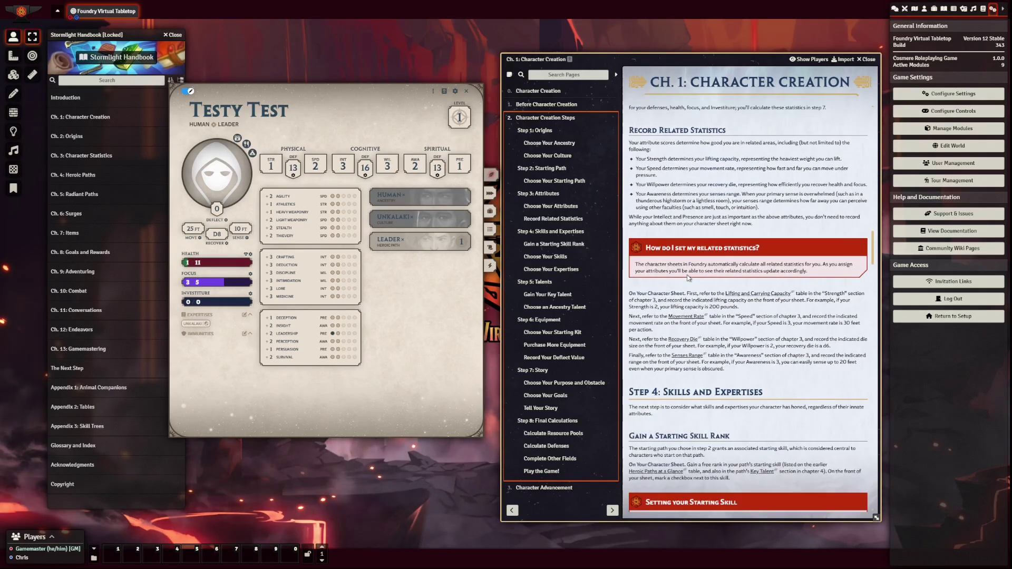
scroll(688, 278, down, 2)
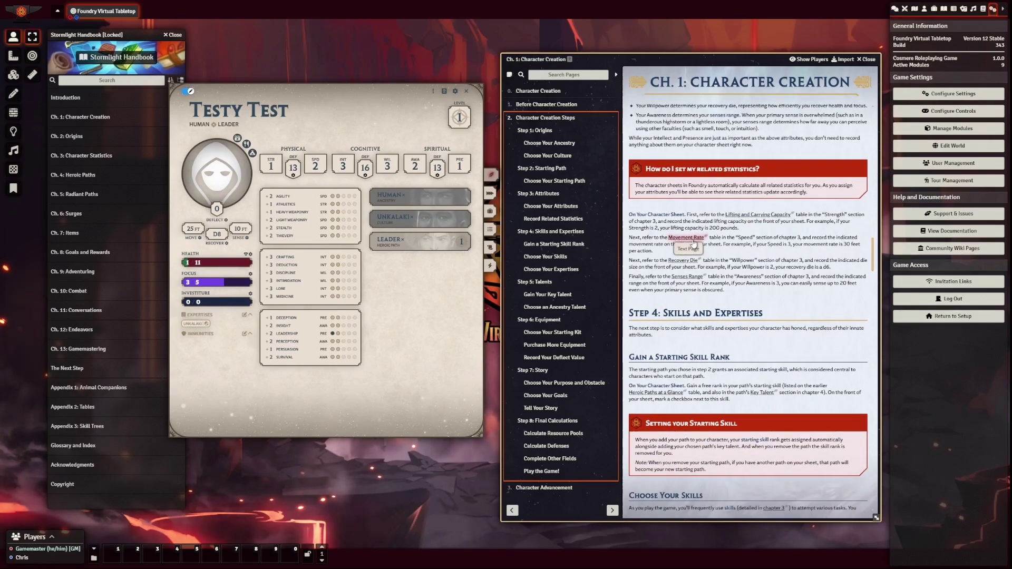
scroll(737, 268, down, 2)
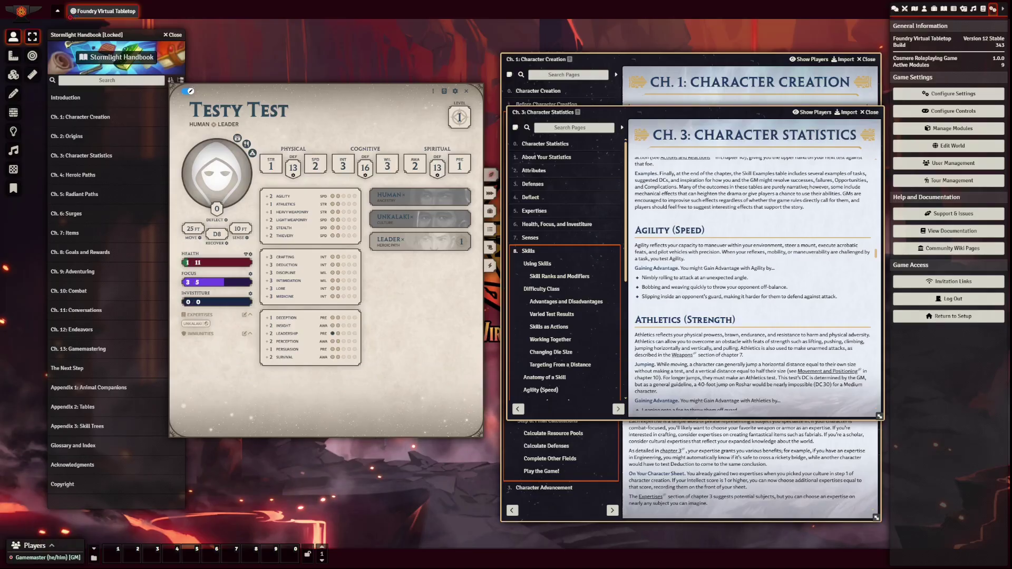
scroll(752, 283, down, 3)
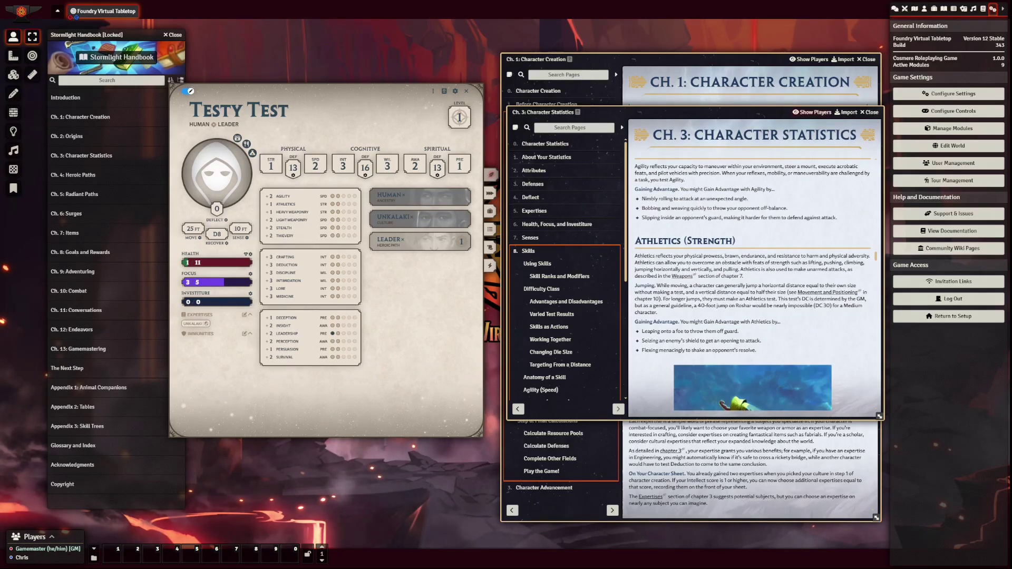
key(Escape)
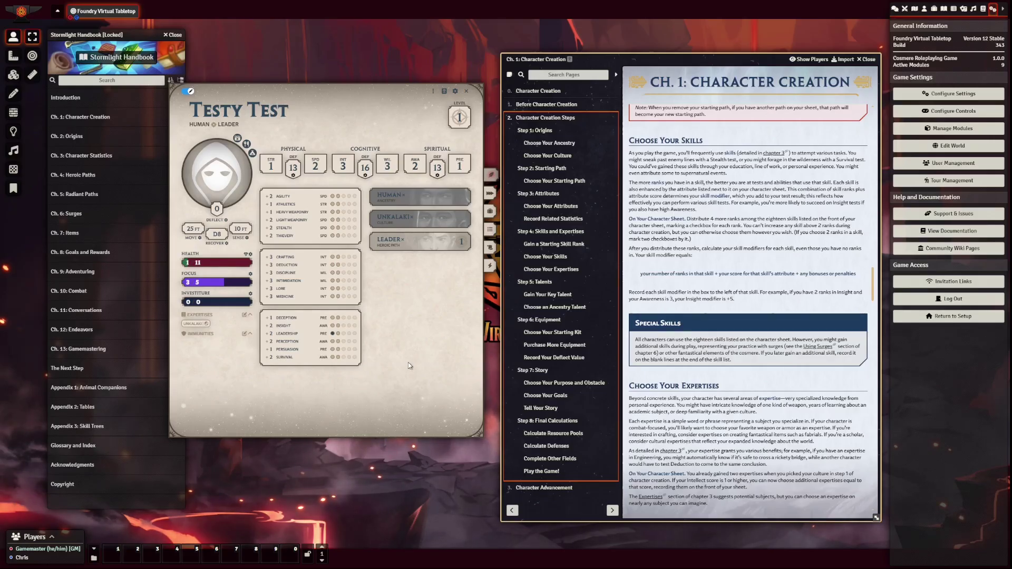
- Assign skill ranks on the sheet: Leadership to 2, Light Weaponry to 1 and Persuasion to 2
click(338, 333)
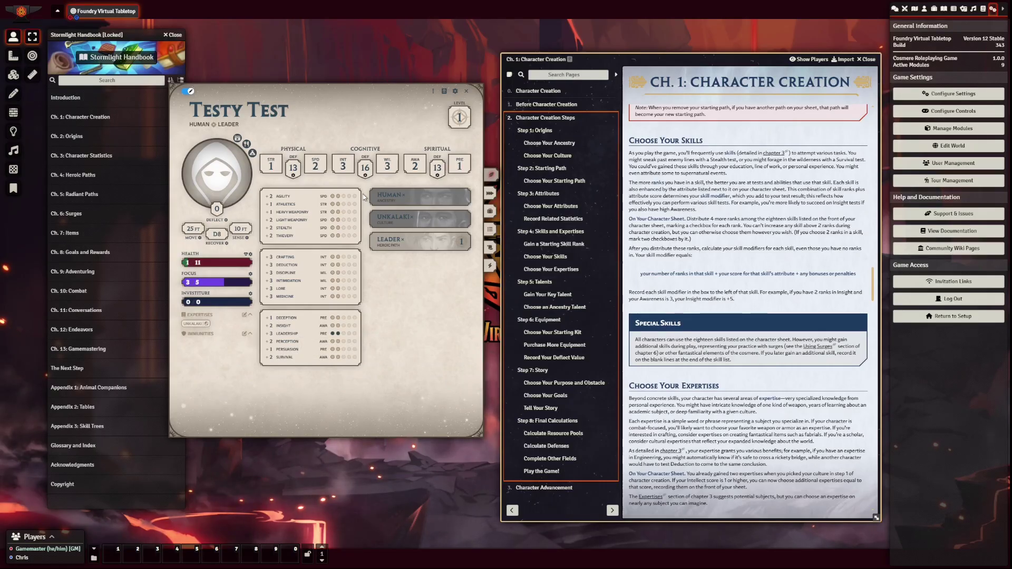
click(332, 221)
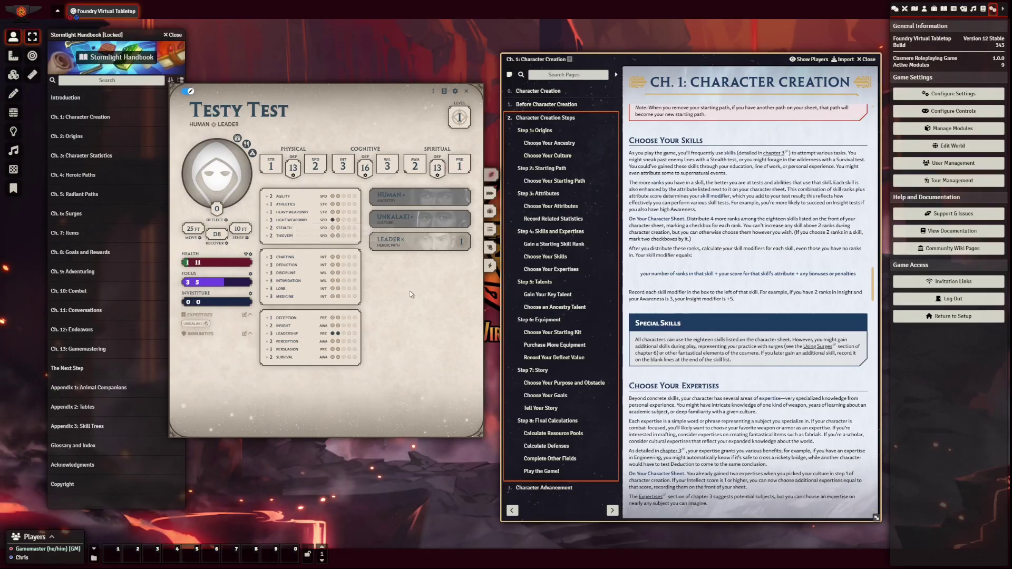
click(337, 348)
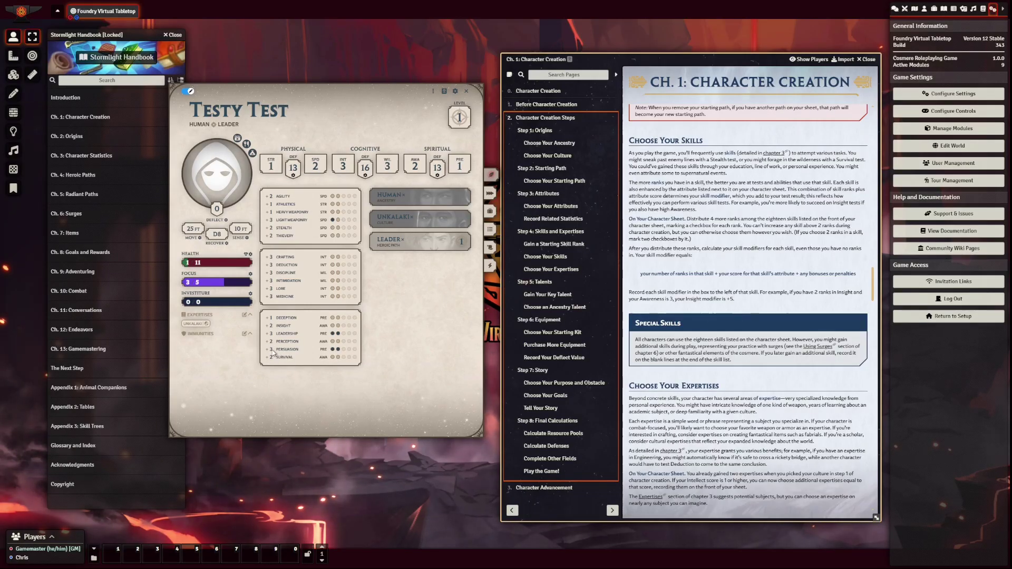
- Following Choose Your Expertises, add three expertises to the sheet, including Longspear and Improvised Weapon, and close the expertise editor
scroll(757, 335, down, 3)
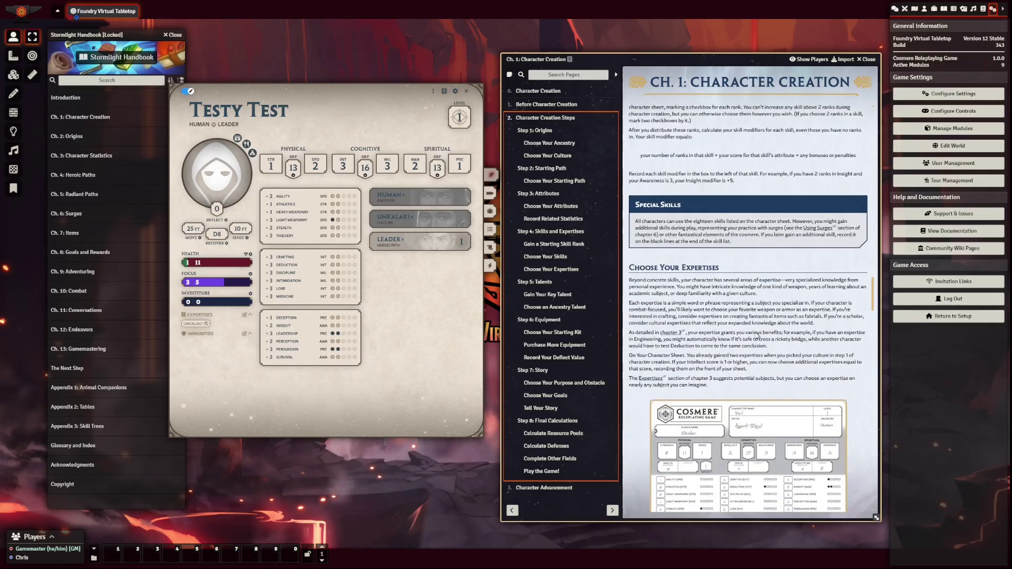
scroll(756, 333, down, 1)
click(244, 314)
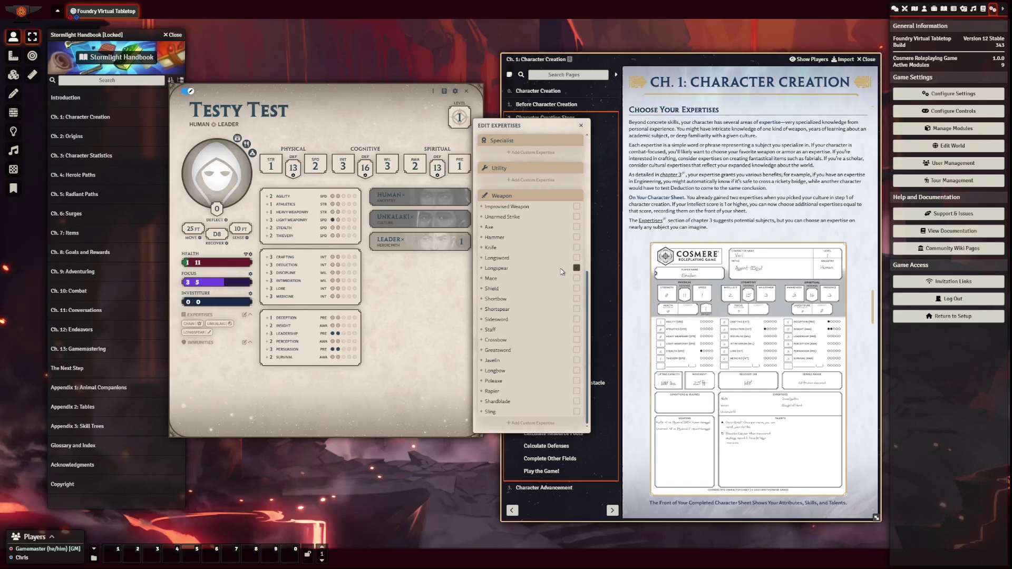
click(577, 207)
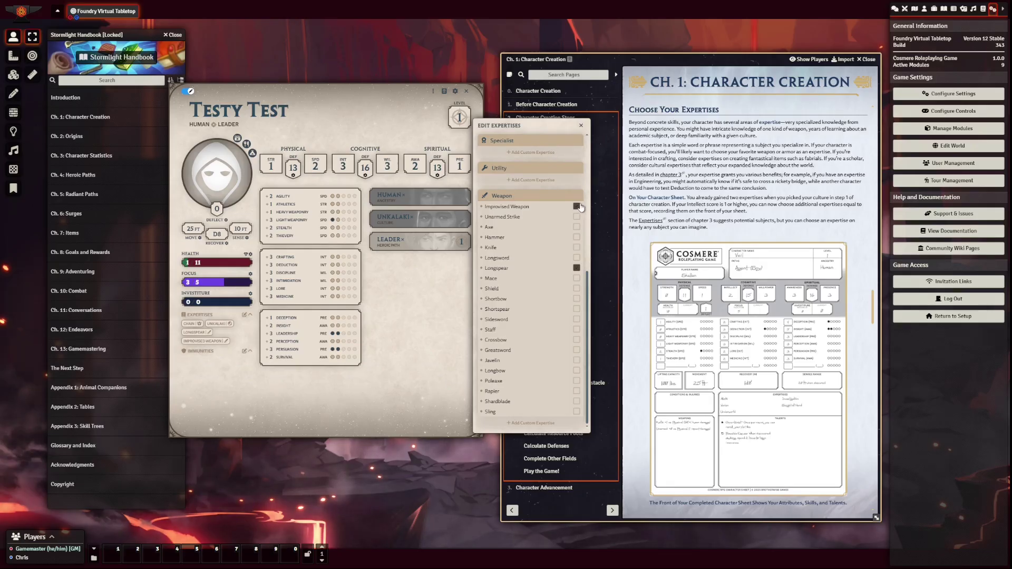
click(581, 126)
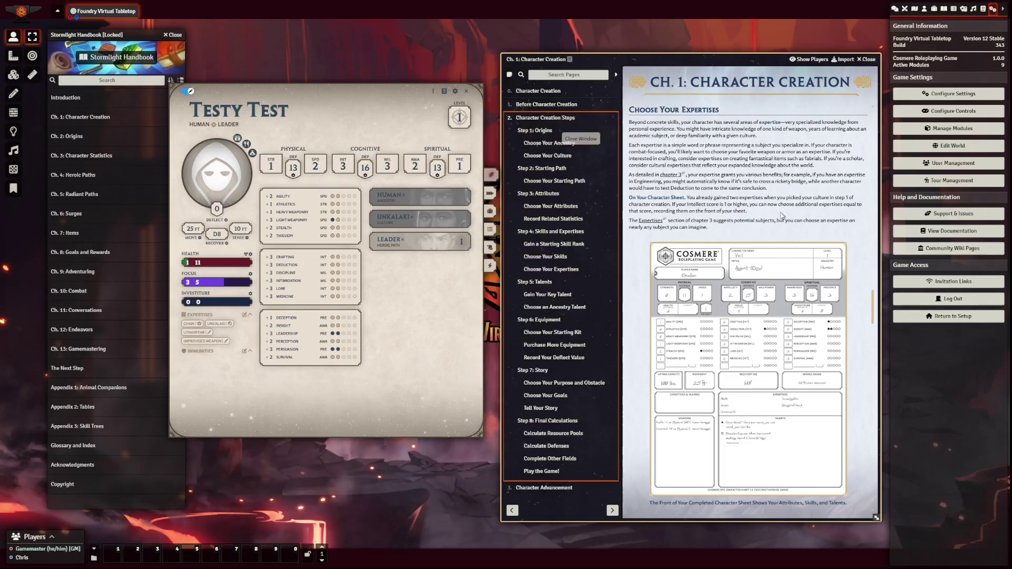
- Read Step 5: Talents in the handbook and open the Leader path's talent tree from the character sheet
scroll(771, 212, down, 3)
scroll(771, 212, down, 3)
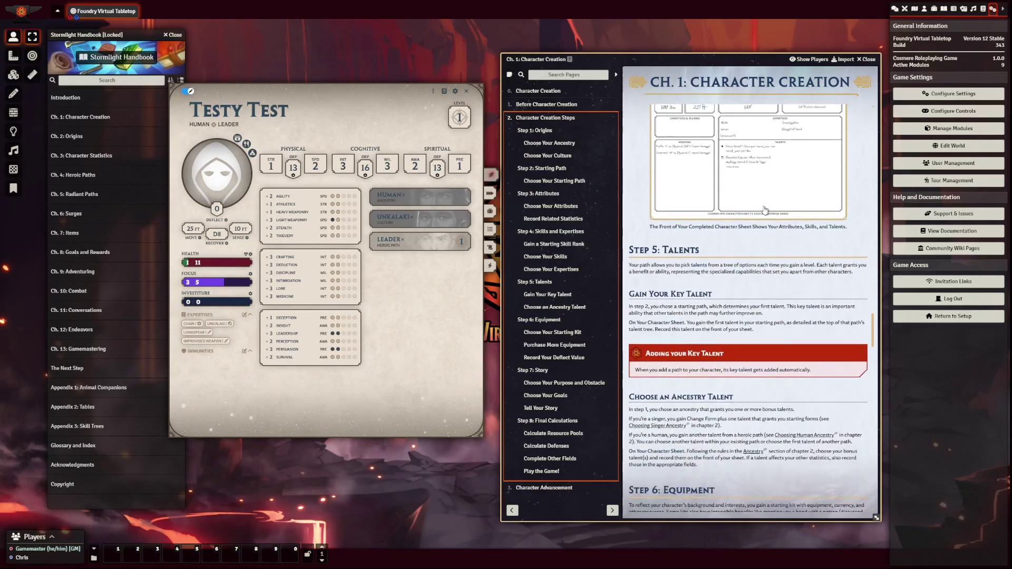
scroll(759, 207, down, 3)
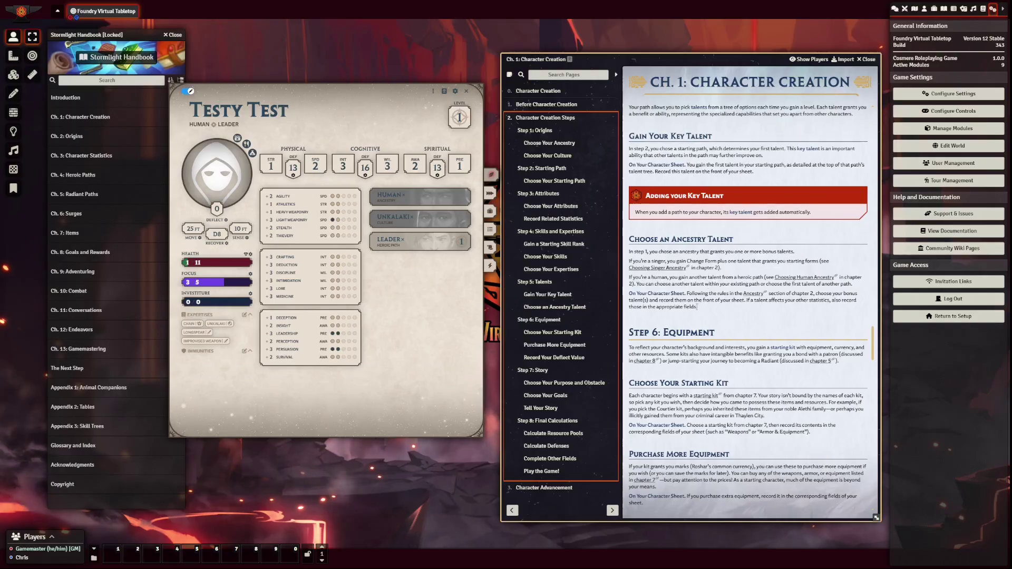
click(402, 240)
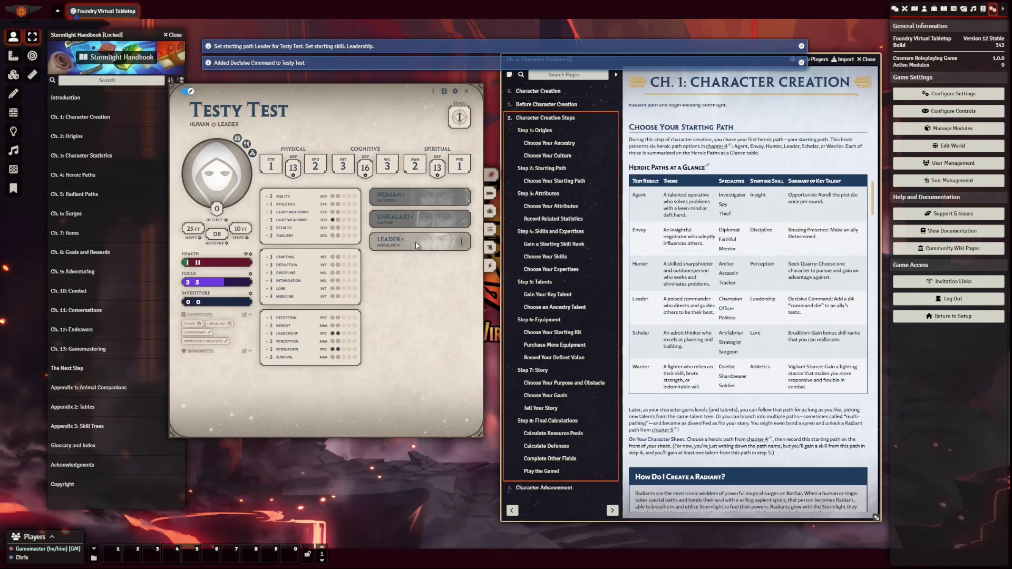
click(416, 241)
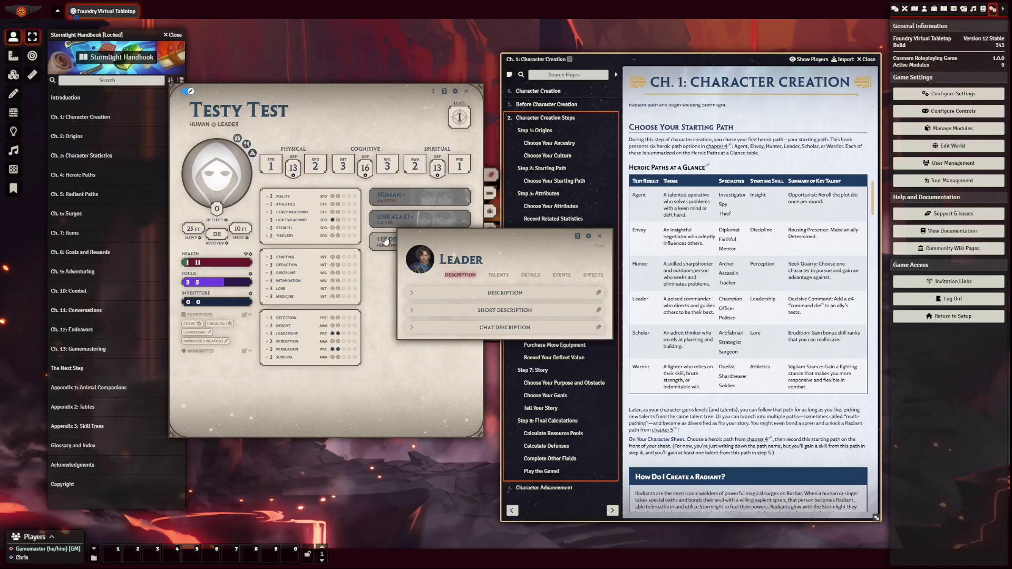
click(498, 277)
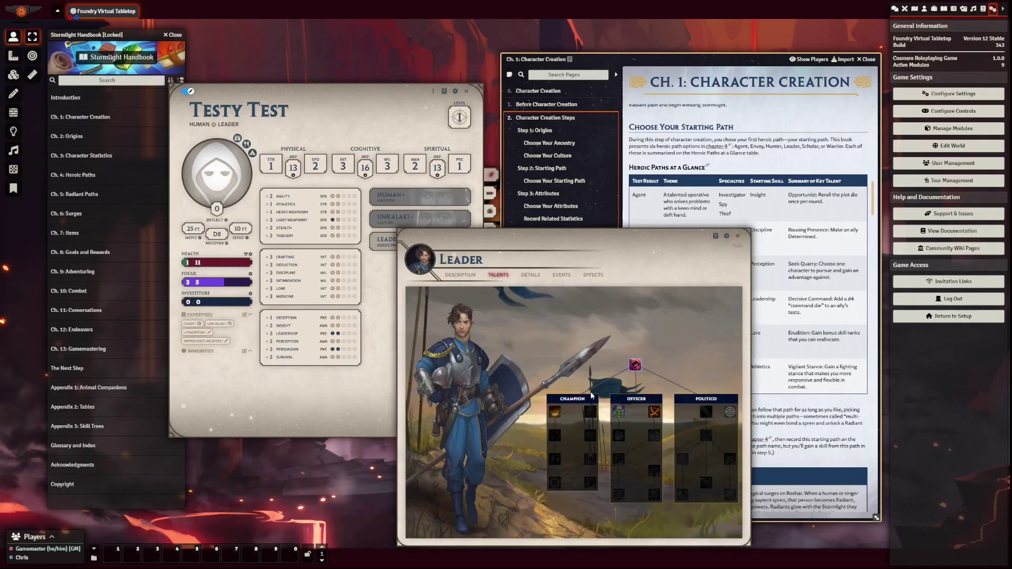
drag(566, 233, 261, 98)
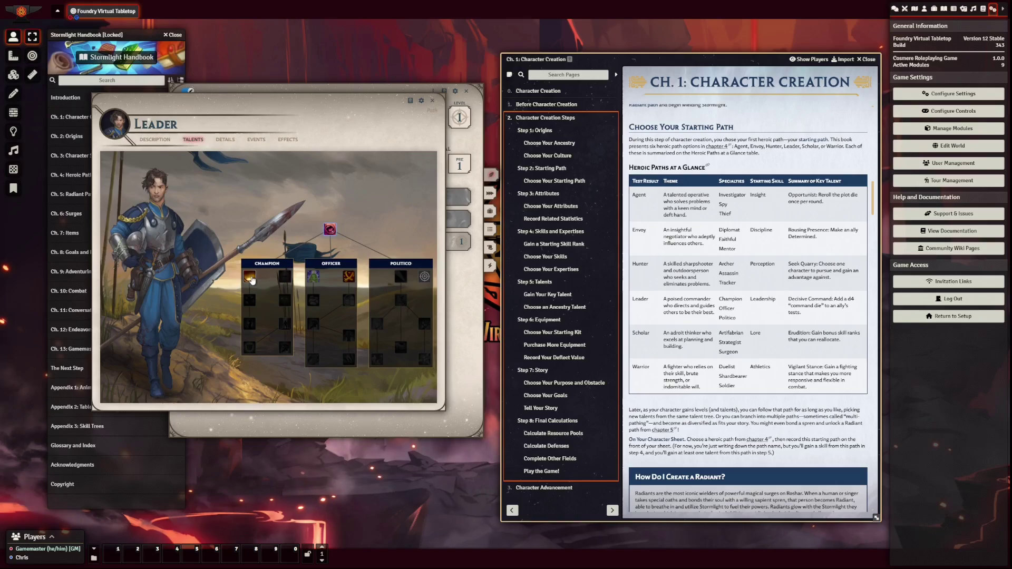
- Compare the Leader talents, add Combat Coordination from the Champion specialty, and check it among the character's actions
mouse_move(249, 278)
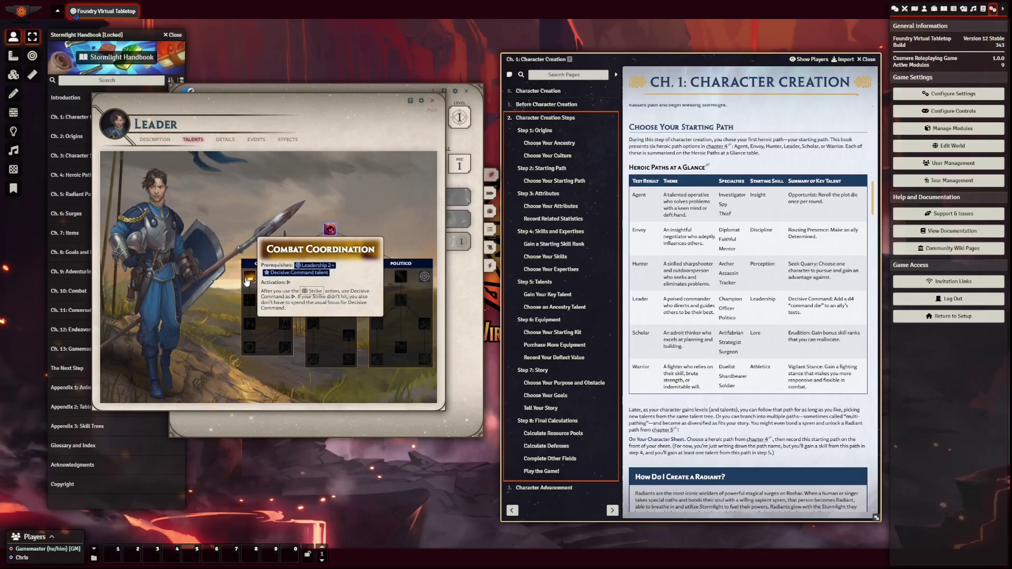
drag(321, 111, 631, 125)
mouse_move(622, 294)
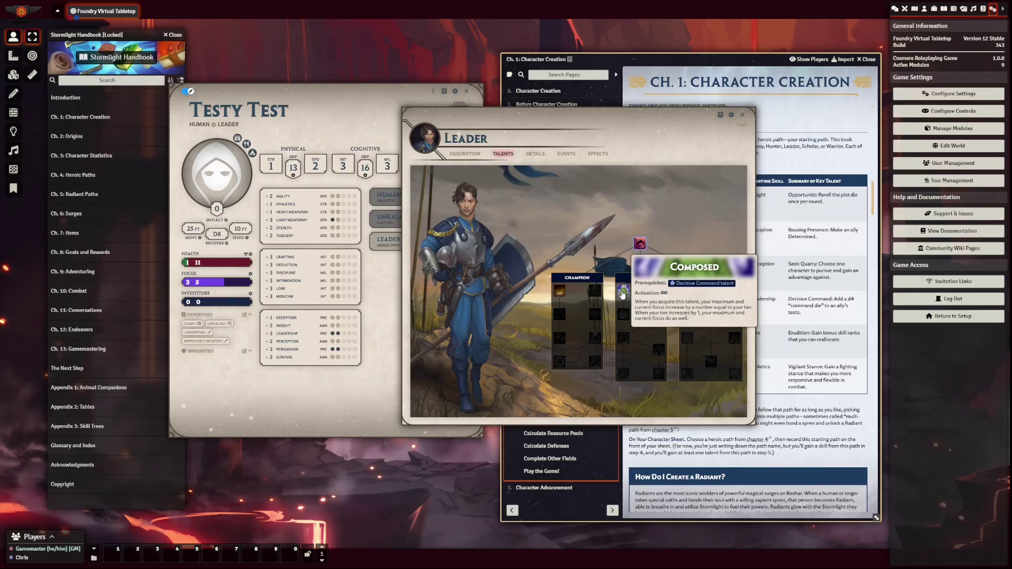
mouse_move(659, 292)
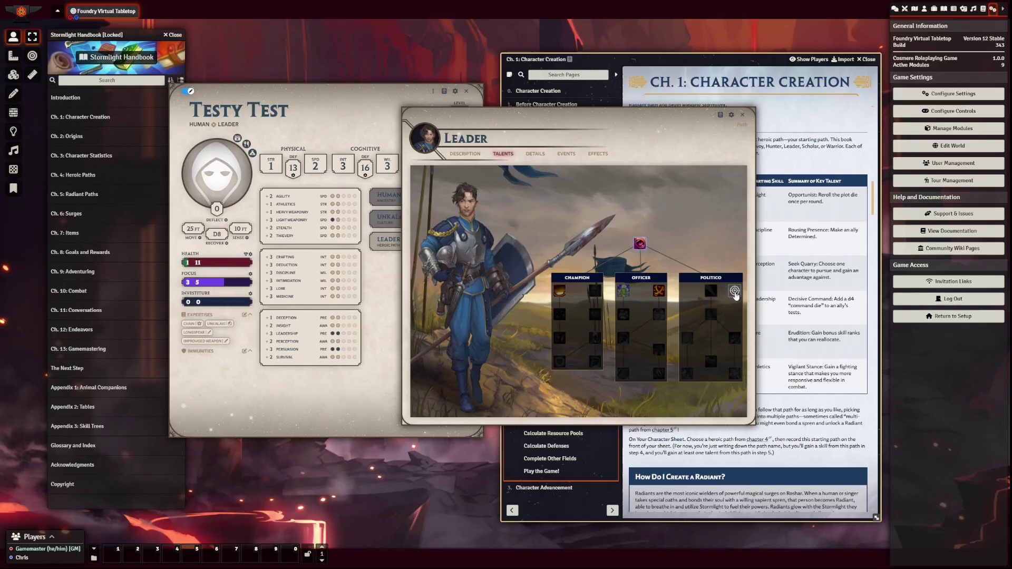
mouse_move(713, 319)
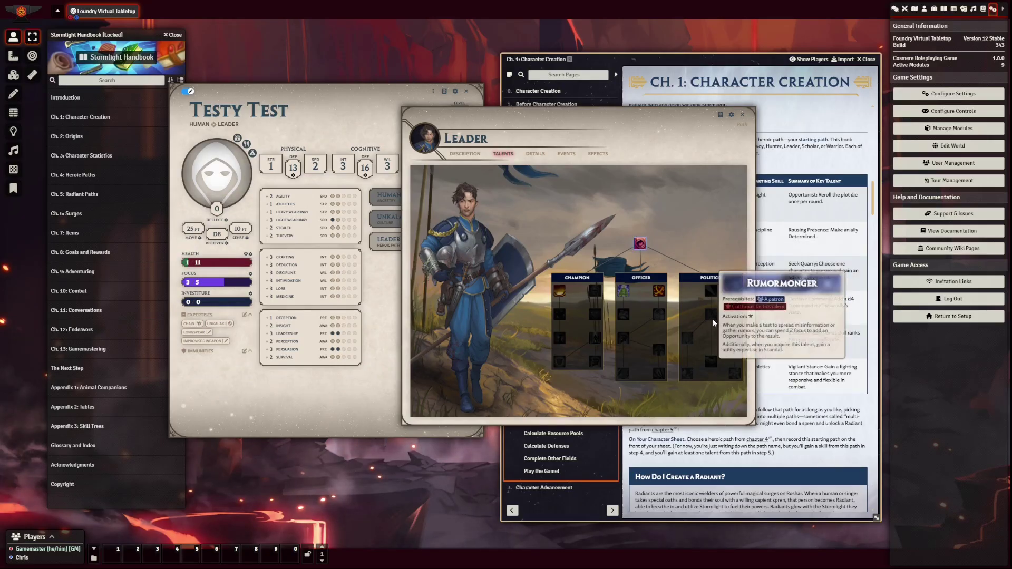
click(559, 293)
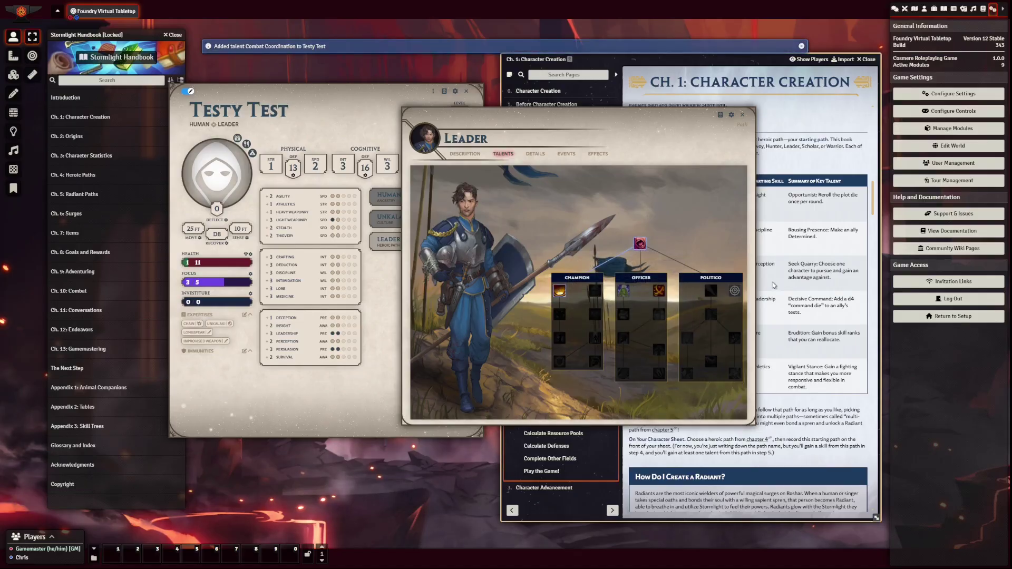
click(741, 115)
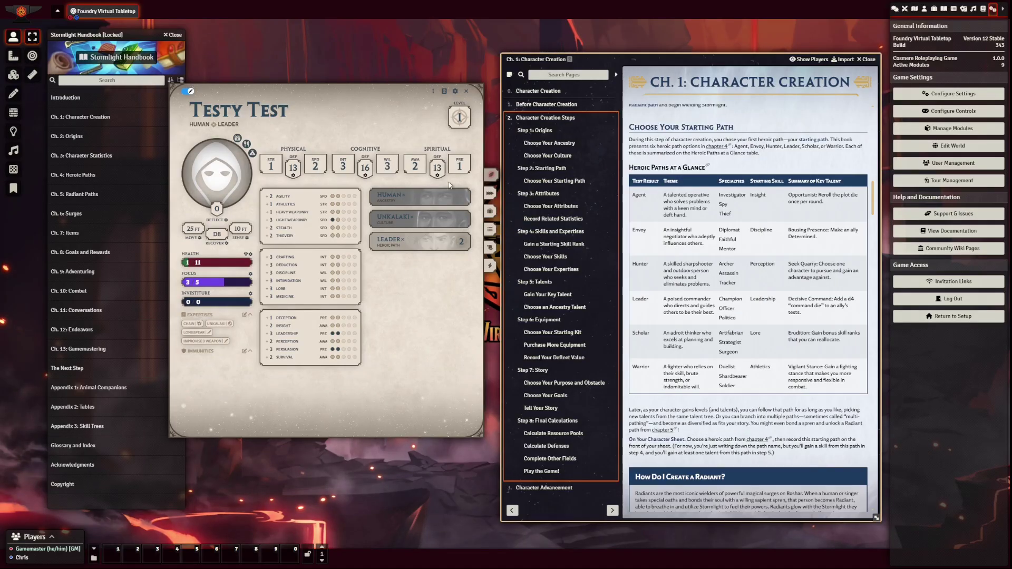
click(489, 195)
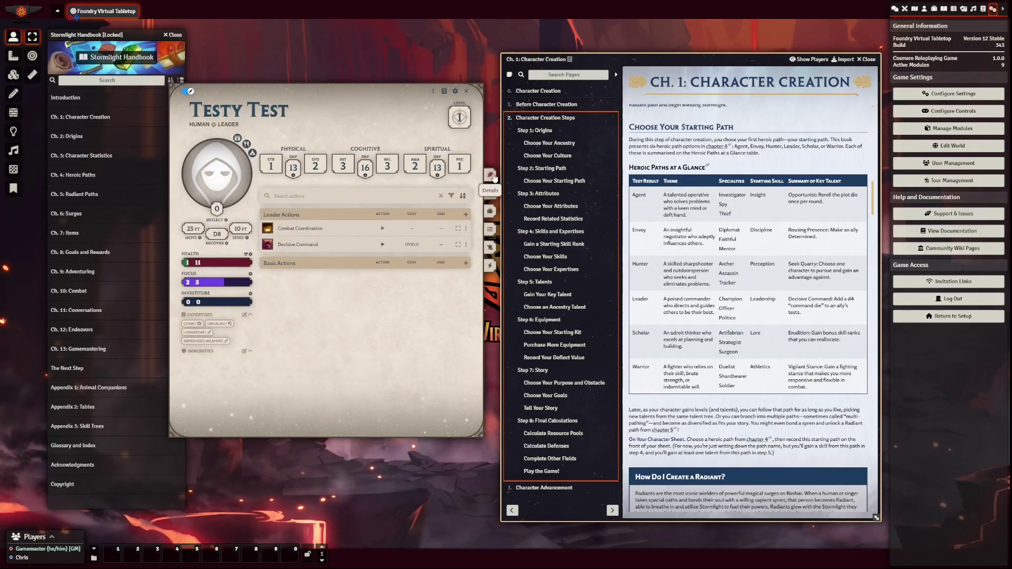
click(492, 176)
- Review the handbook's Step 5: Talents and Step 6: Equipment sections and open the linked starting kits page
scroll(719, 156, down, 5)
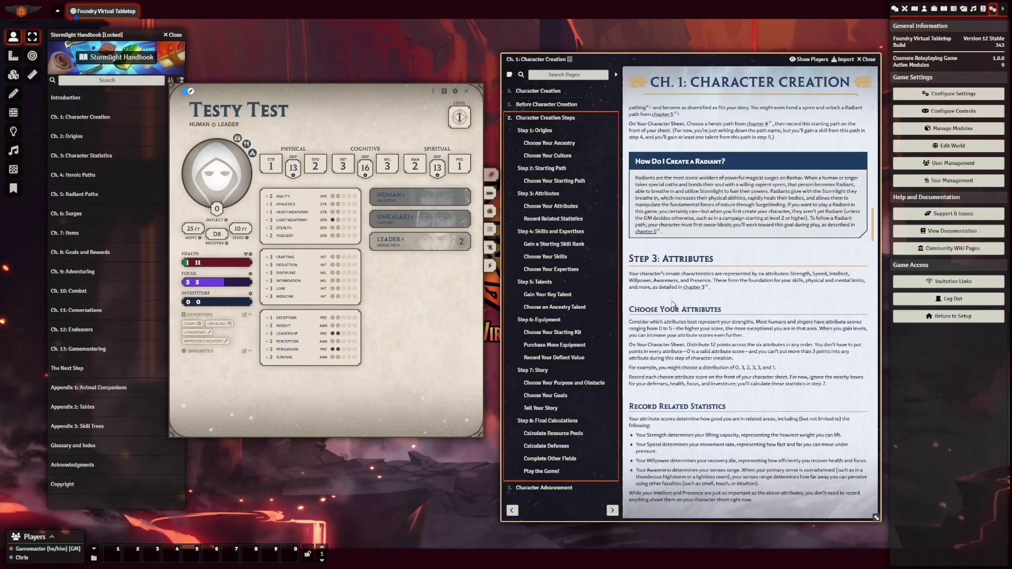
click(559, 320)
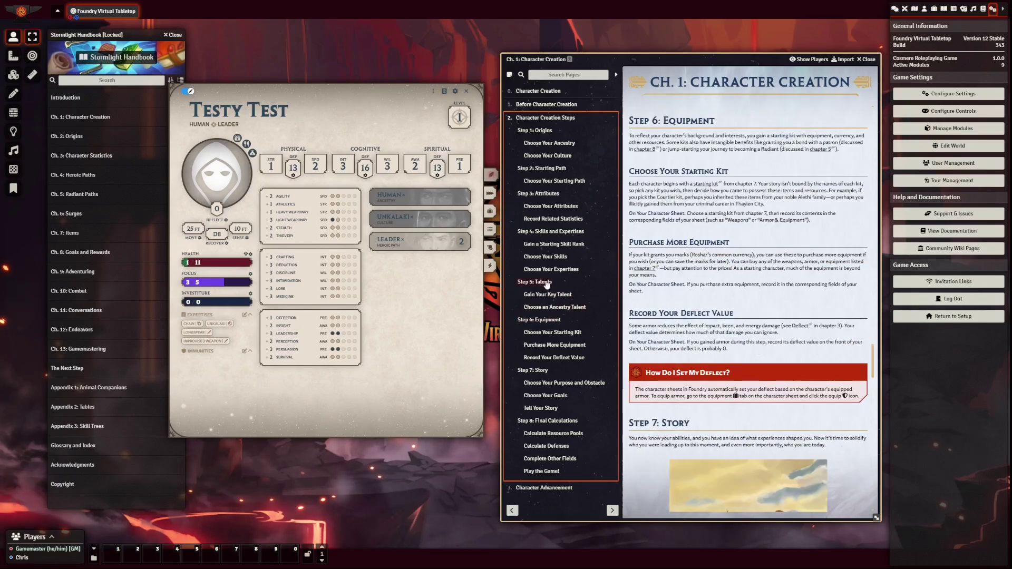
click(546, 283)
scroll(741, 241, down, 5)
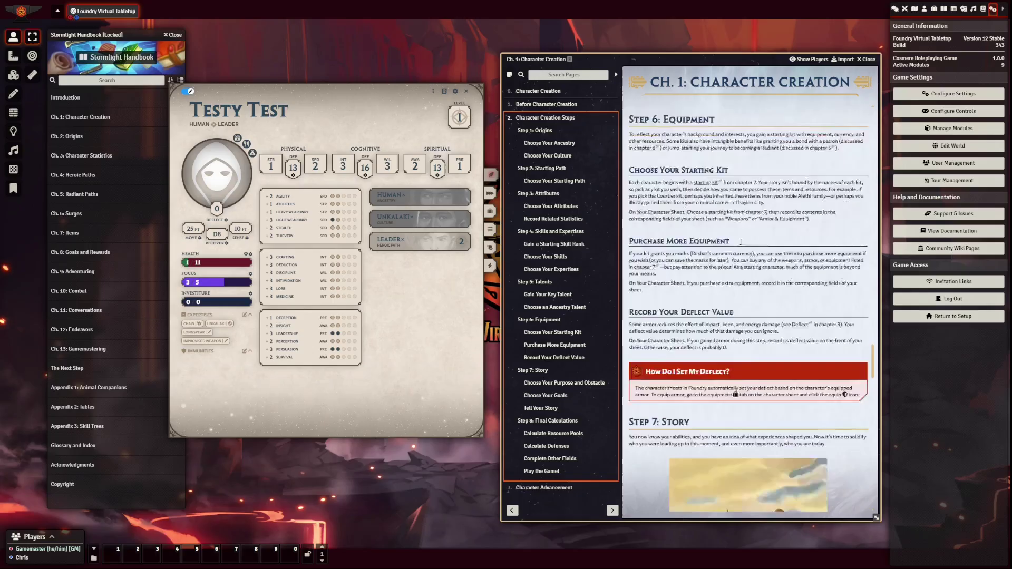
scroll(740, 241, up, 5)
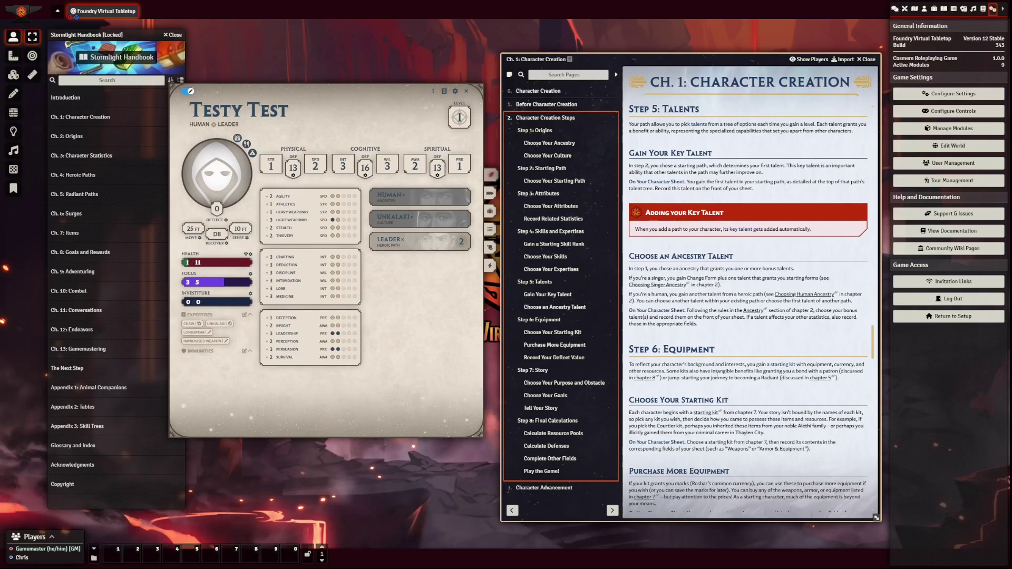
scroll(734, 360, down, 3)
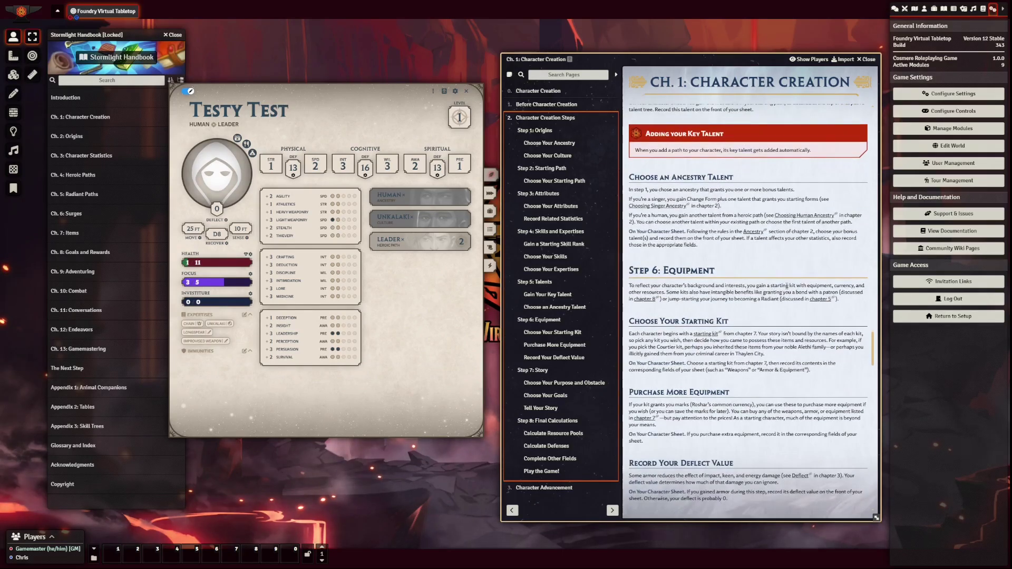
scroll(786, 285, down, 3)
click(706, 255)
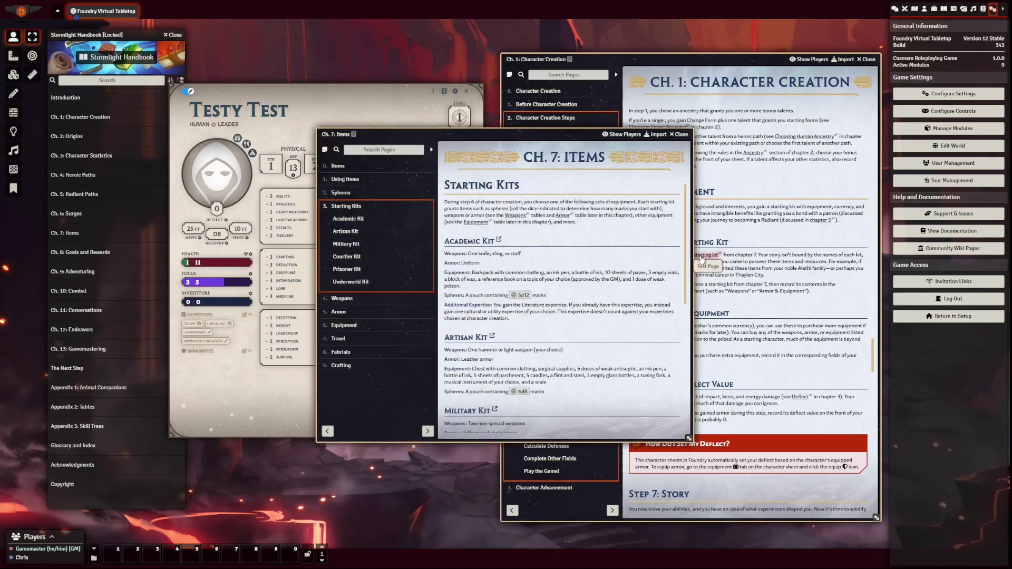
- Review the starting kits in chapter 7 and add the Academic Kit to the character with the Knife as its weapon
drag(585, 135, 741, 114)
scroll(687, 266, down, 9)
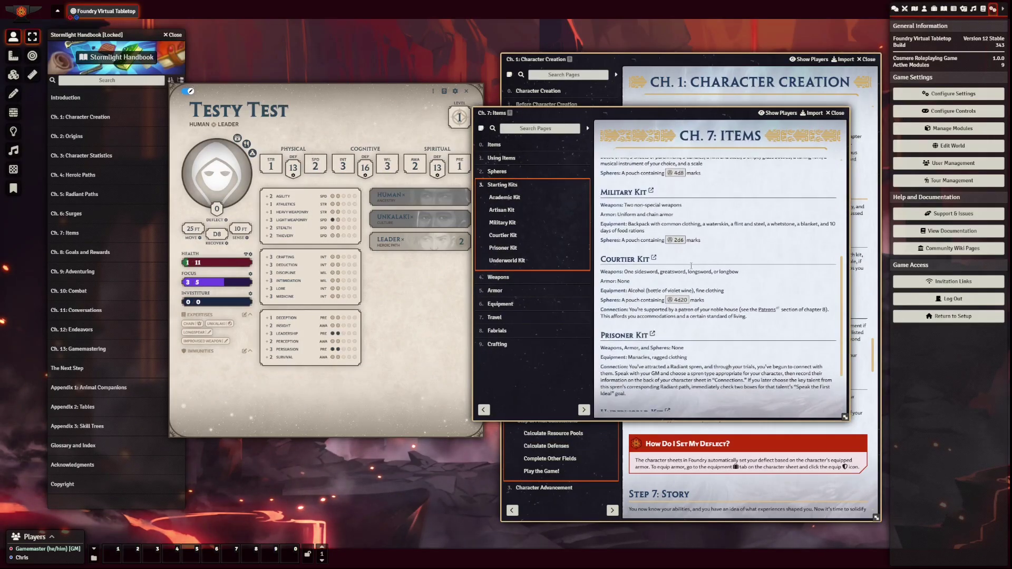
scroll(692, 268, down, 1)
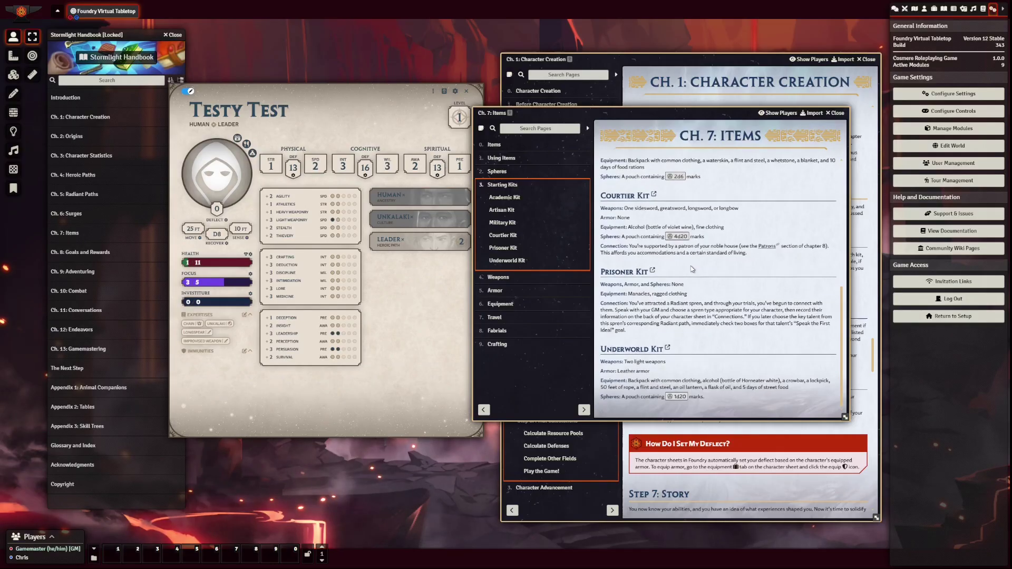
scroll(703, 289, up, 10)
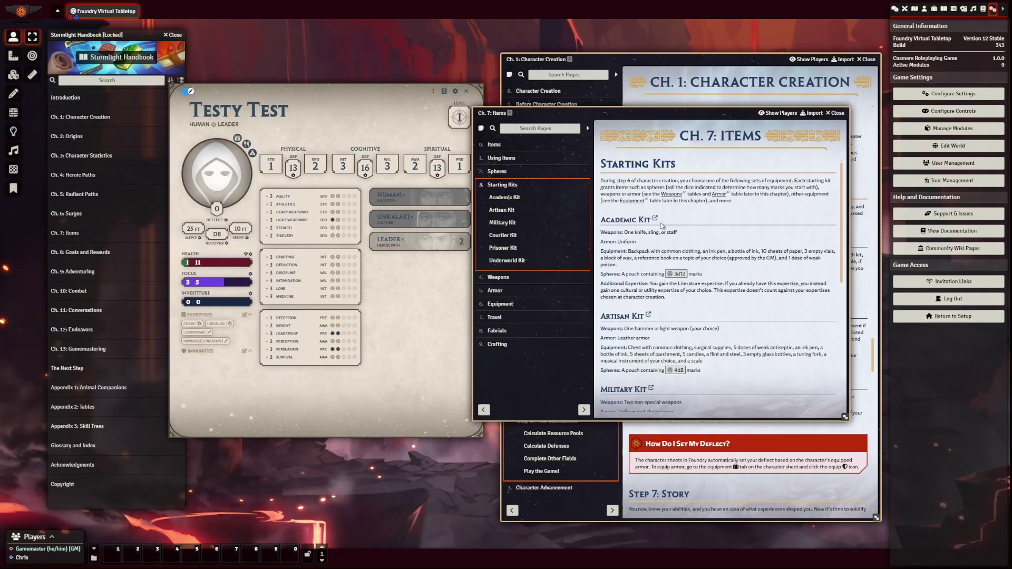
drag(655, 218, 403, 320)
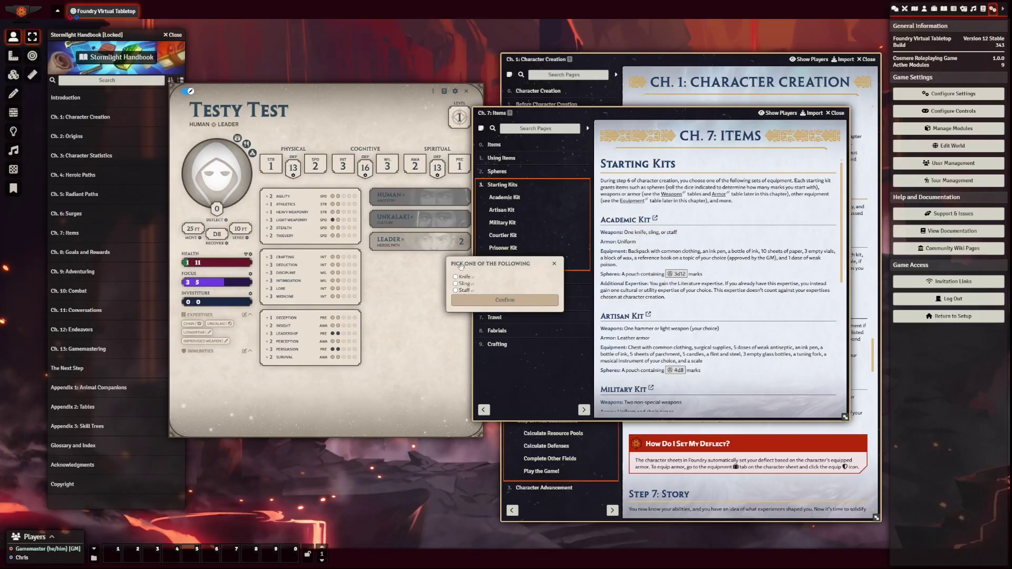
click(467, 298)
- Read the guidance on setting deflect, equip the Knife in the character's equipment, and look through the kit's items
scroll(731, 324, down, 1)
scroll(731, 324, down, 2)
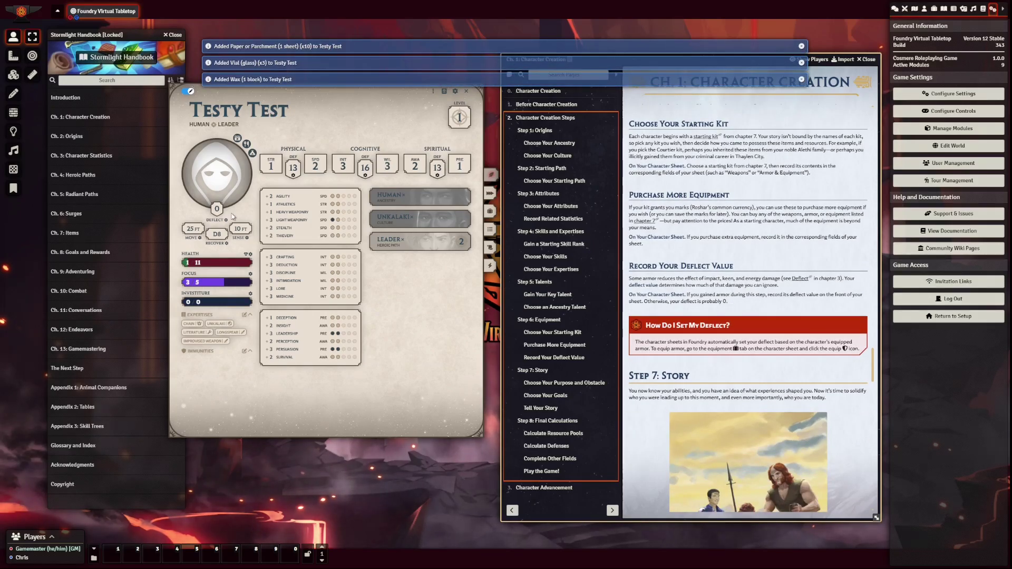
mouse_move(211, 214)
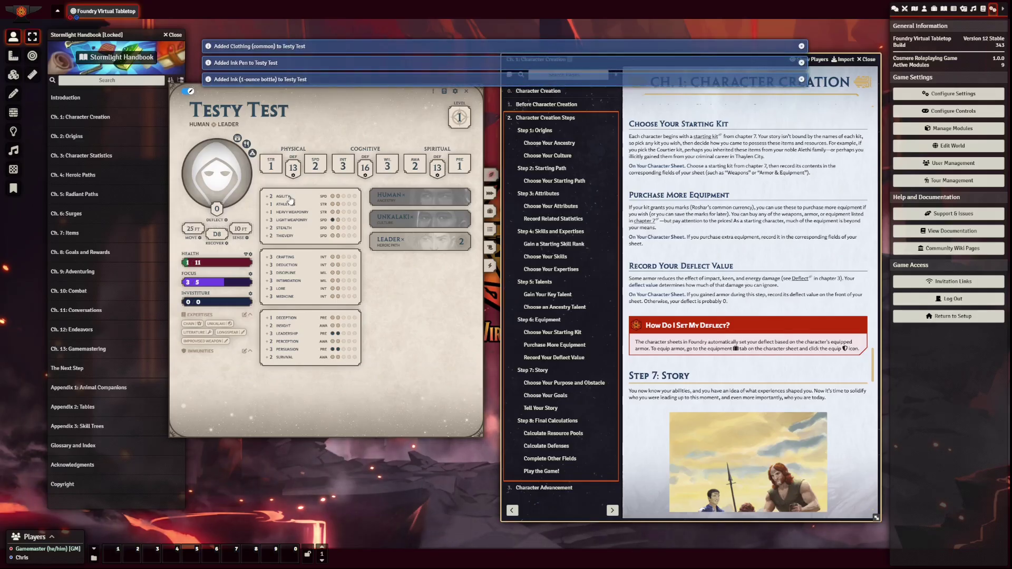
click(490, 212)
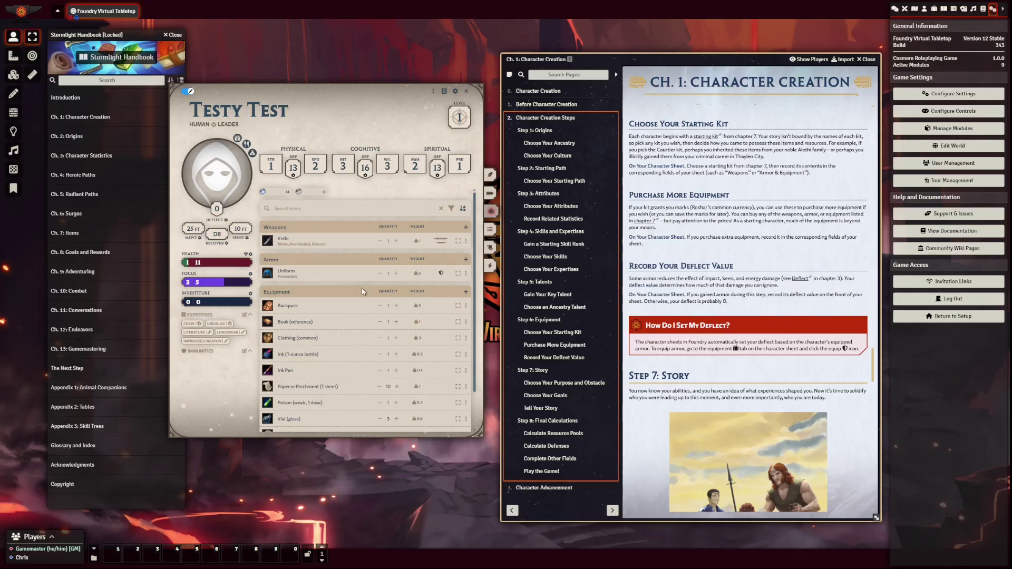
click(443, 245)
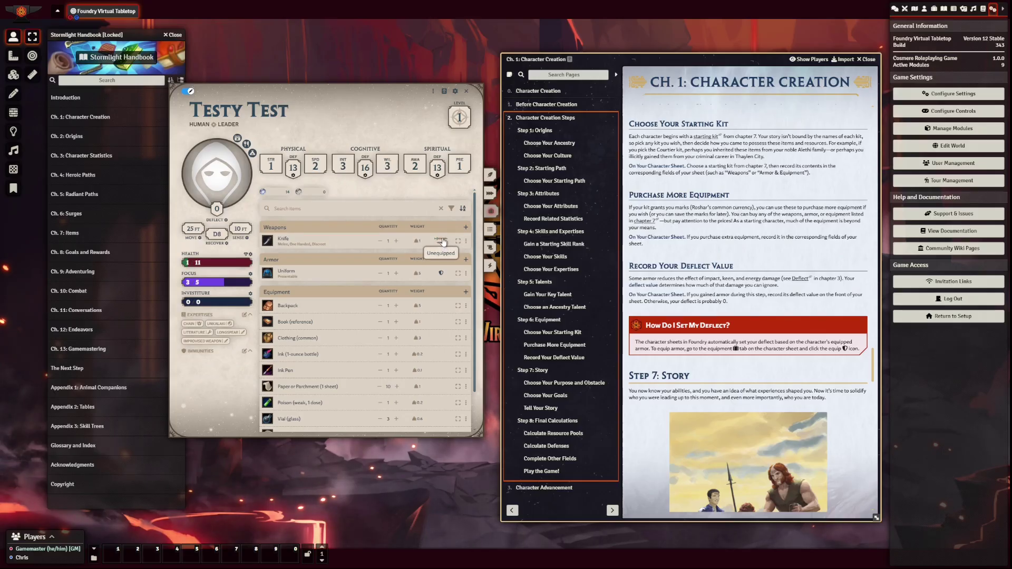
click(443, 243)
scroll(409, 268, down, 1)
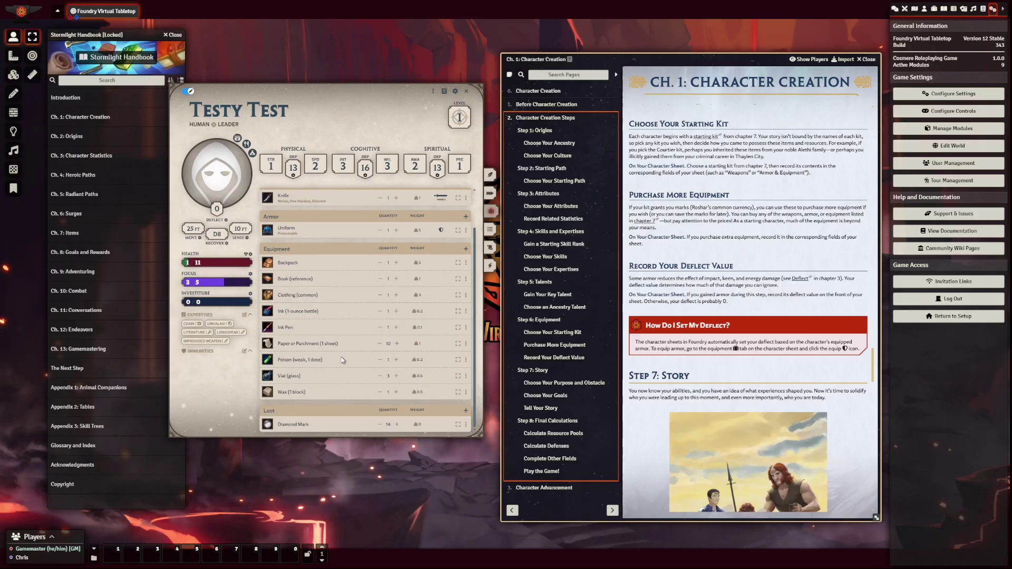
scroll(340, 361, up, 2)
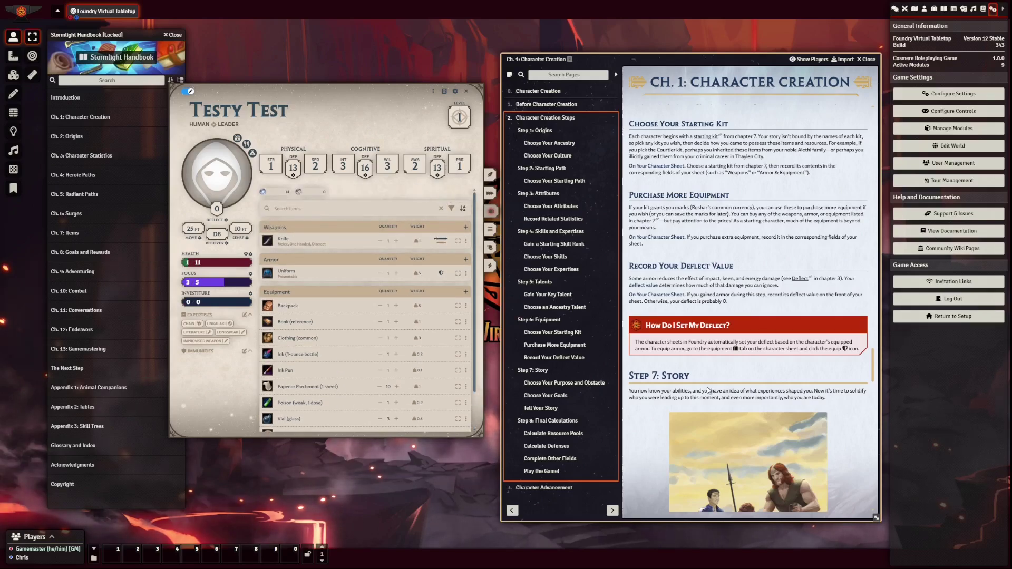
- Following Step 7: Story, add the goal "To lead people" to the character and skim Step 8: Final Calculations
scroll(708, 391, down, 4)
scroll(701, 396, down, 1)
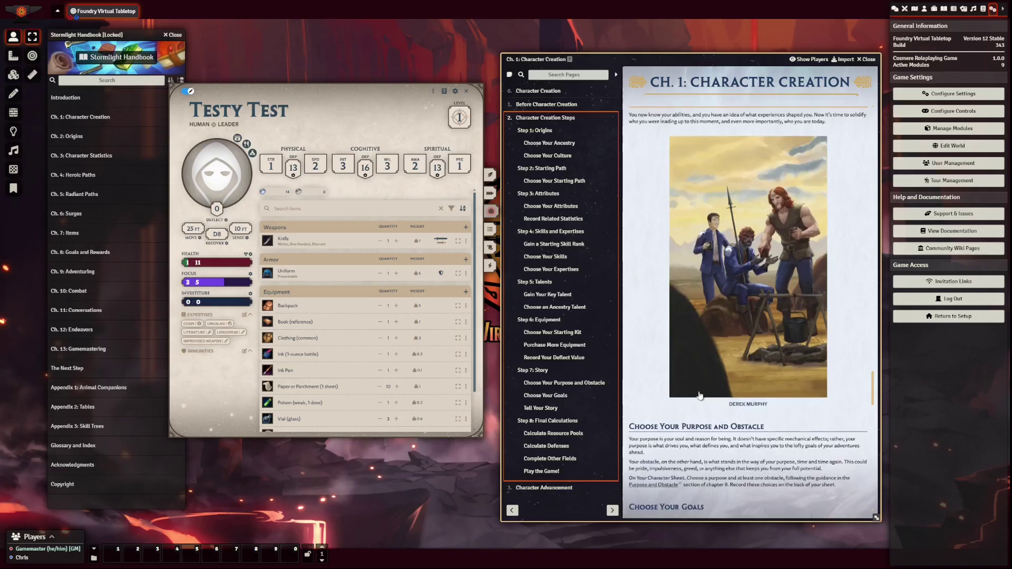
scroll(699, 395, down, 8)
click(490, 229)
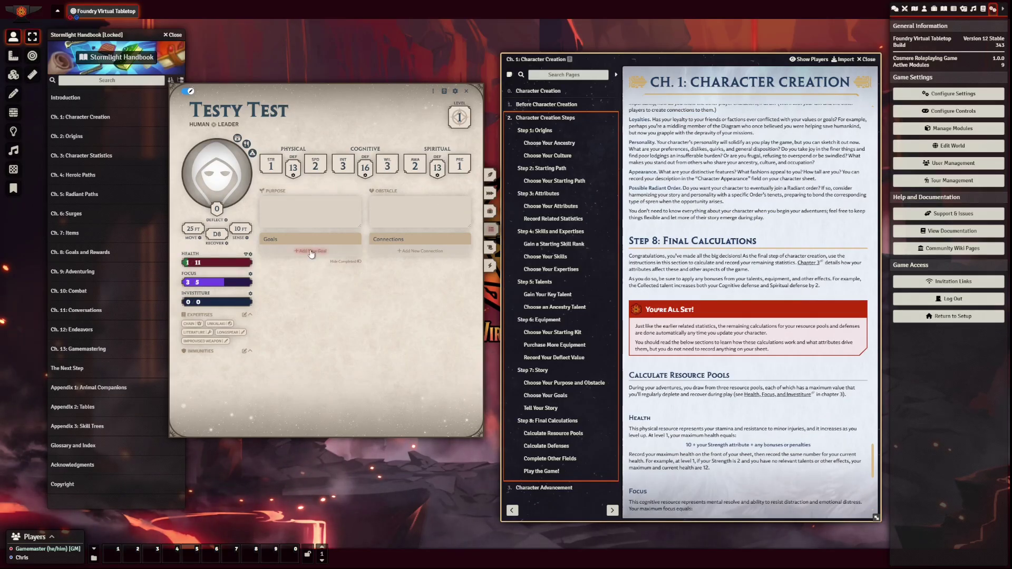
click(312, 252)
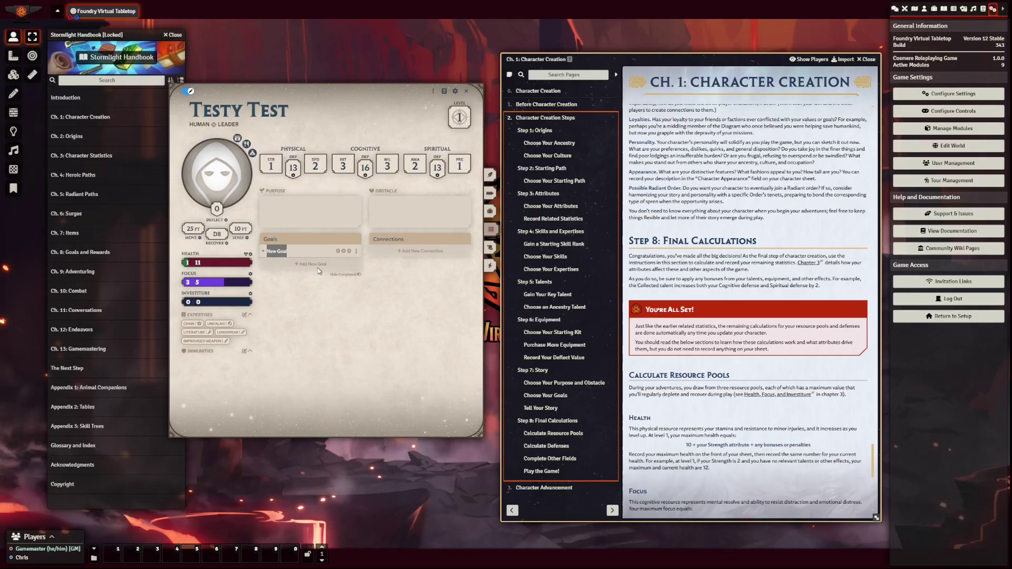
text(To lead)
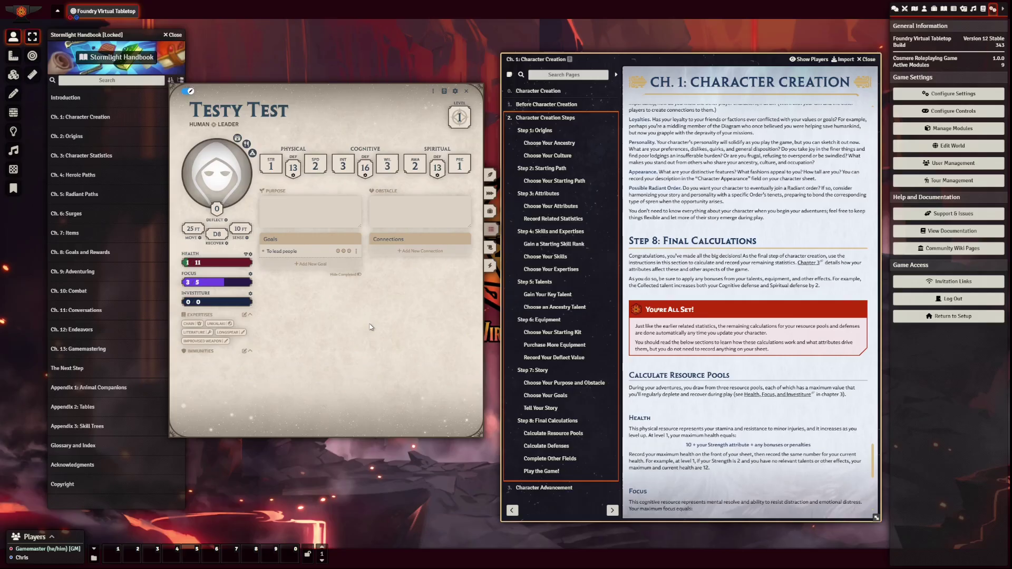
scroll(737, 400, down, 6)
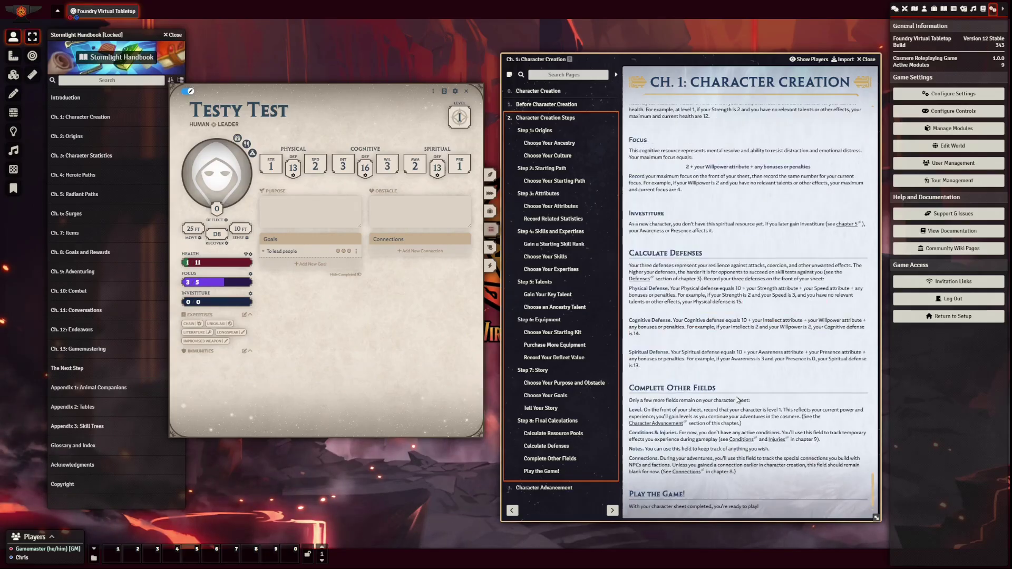
scroll(737, 400, up, 10)
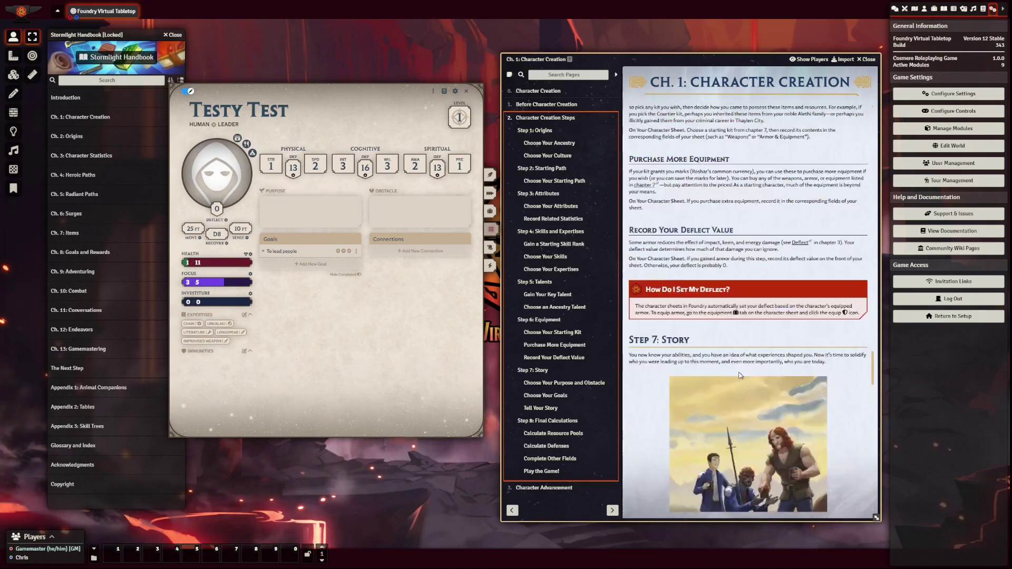
- Close the Character Creation chapter and perform a long rest for the character to refill health and focus
key(Escape)
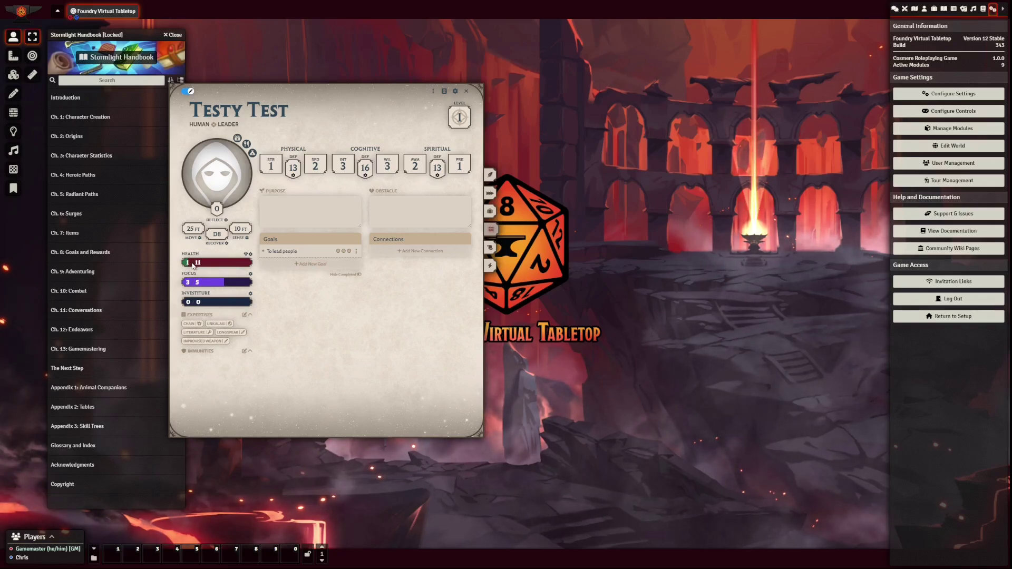
click(251, 153)
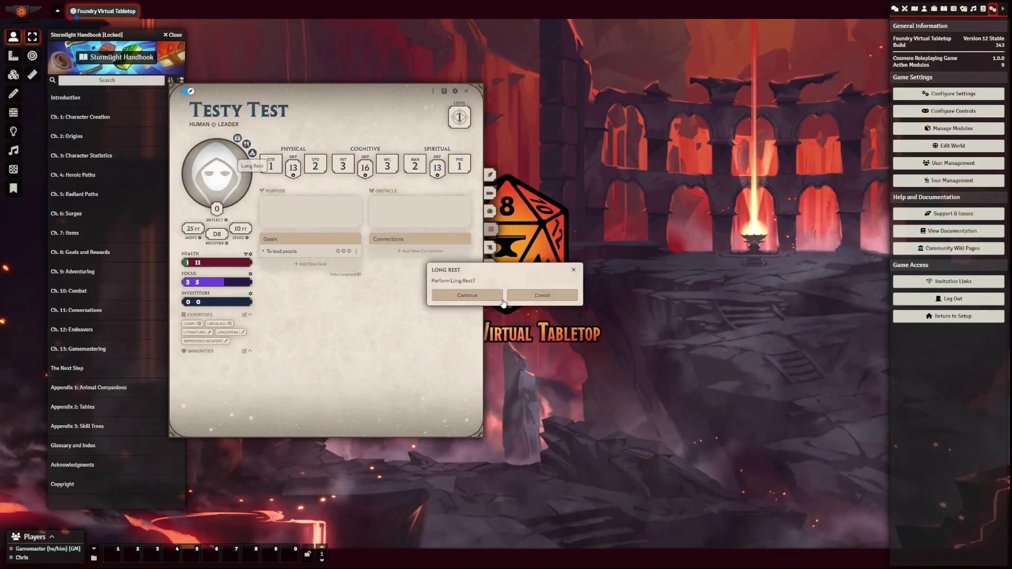
click(464, 298)
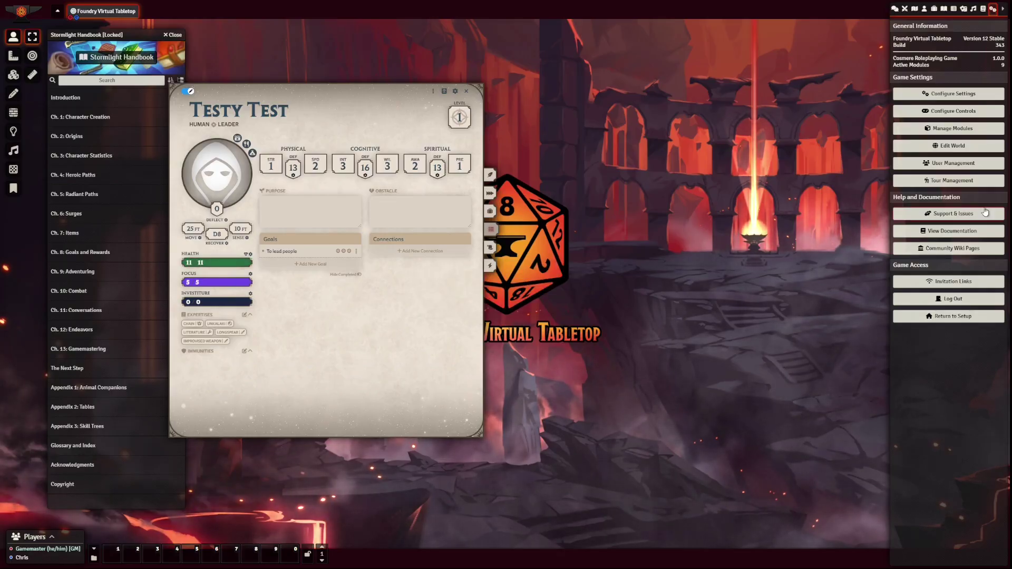
- Display the actors directory, browse the portrait image files including the modules folder, and close the image browser without choosing a file
click(923, 9)
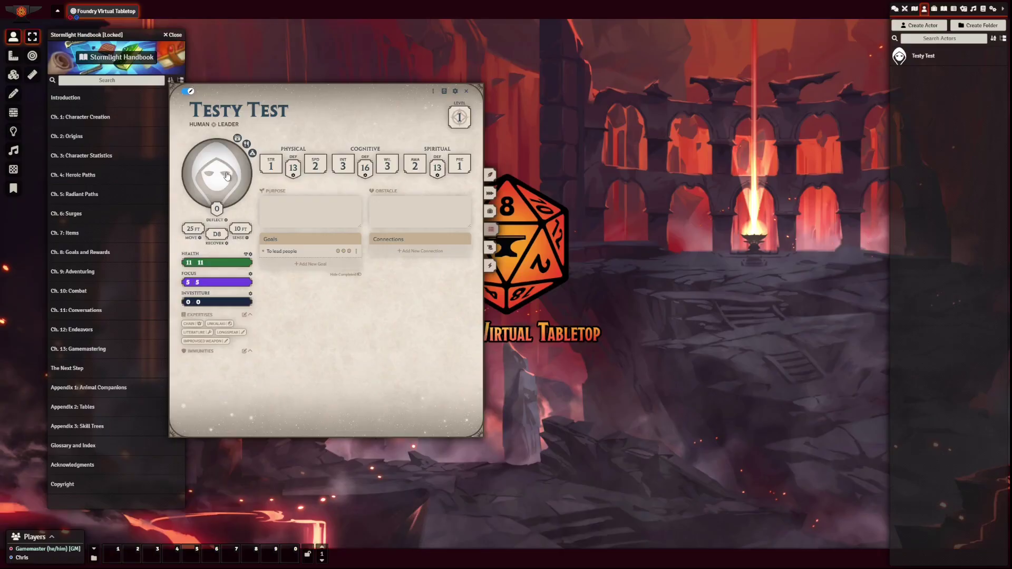
click(222, 174)
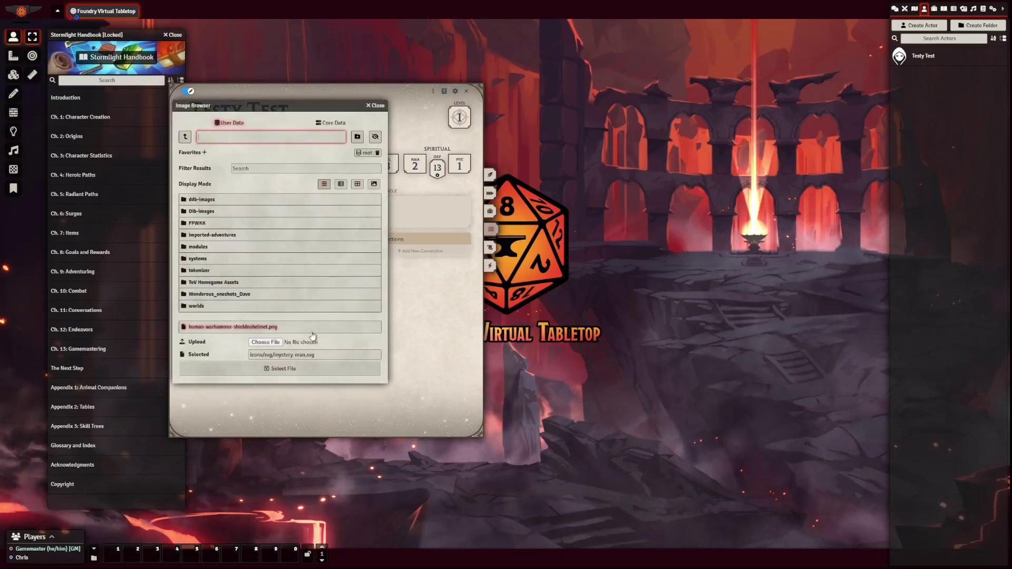
click(377, 105)
click(223, 176)
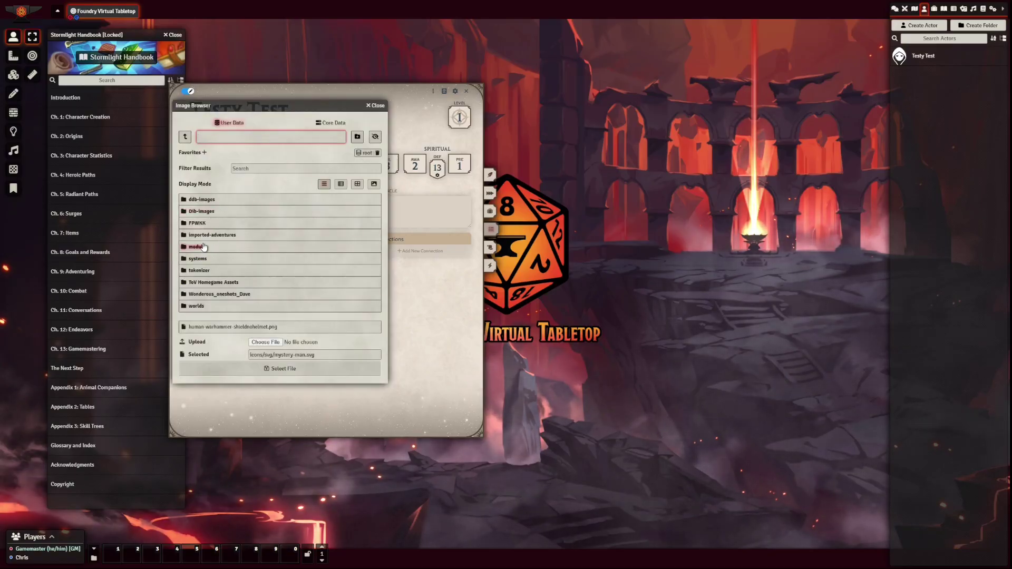
click(204, 247)
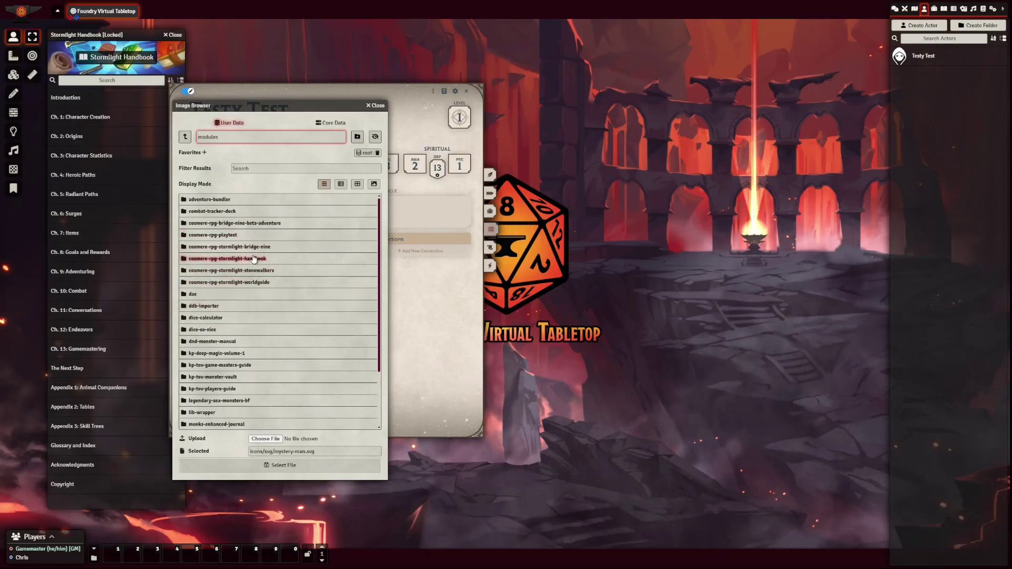
click(375, 105)
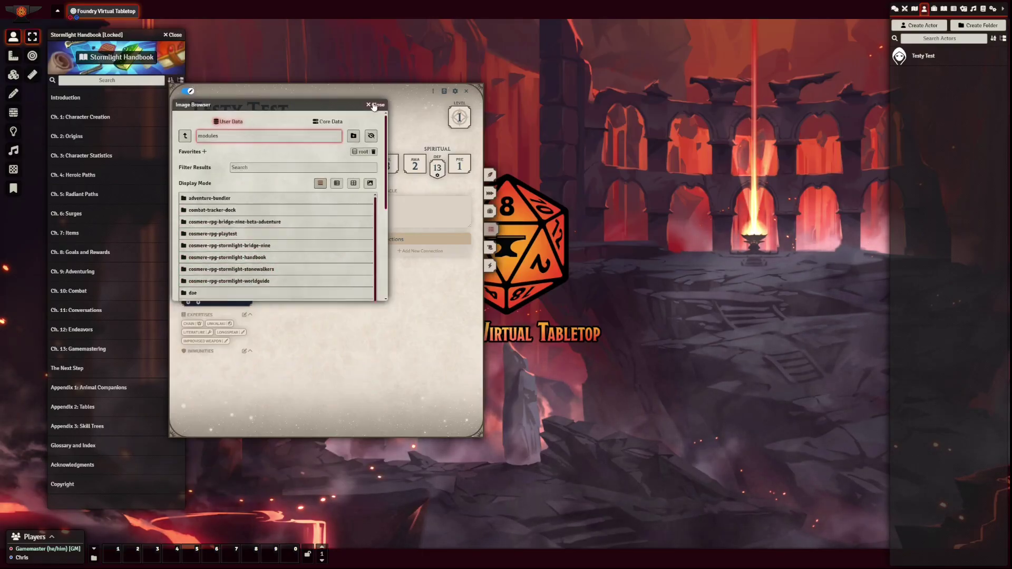
- Place the character's token in the scene by the ruined arches and set its Display Name option to Hovered by Owner
right_click(922, 56)
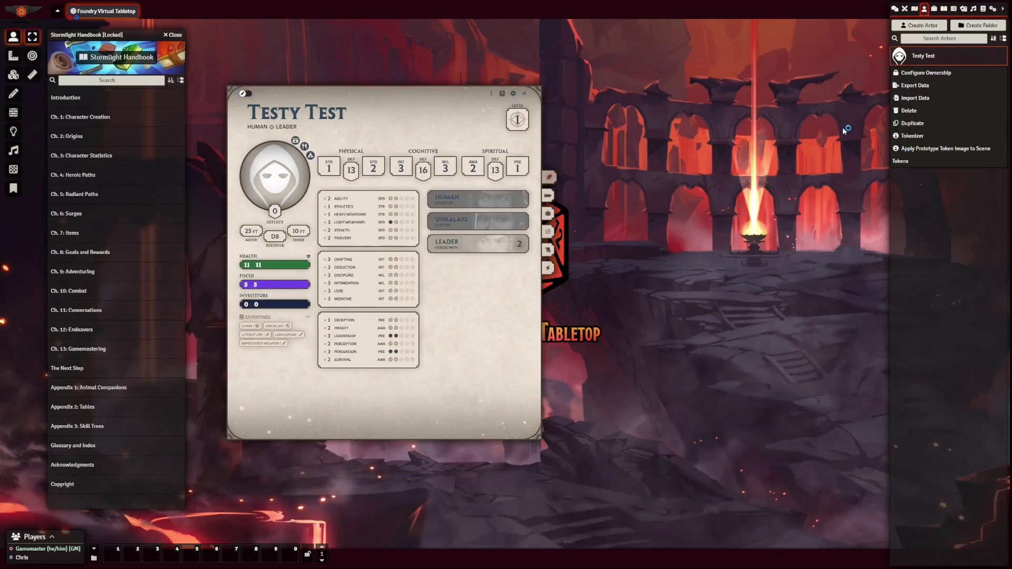
drag(899, 56, 665, 196)
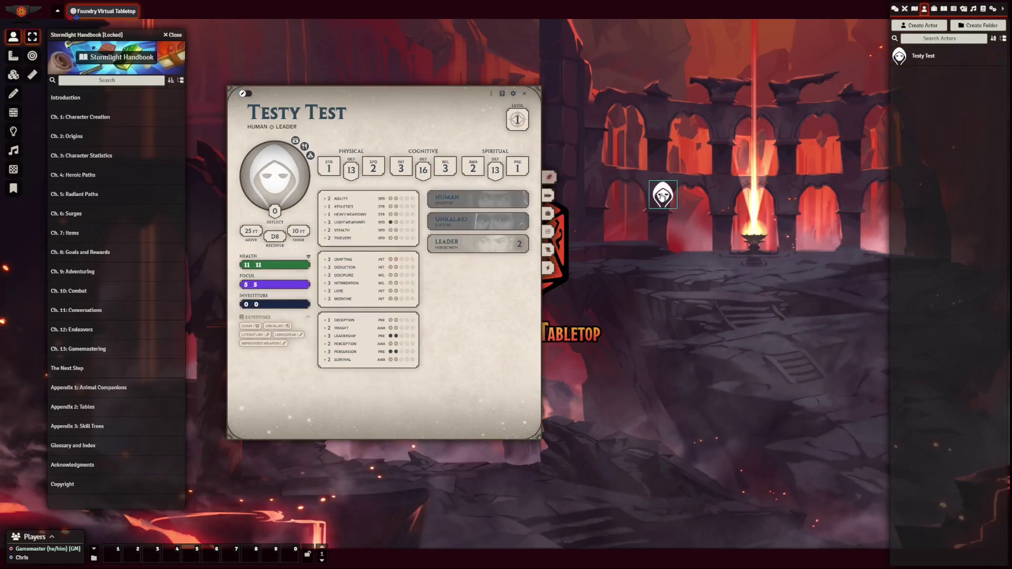
right_click(663, 196)
click(640, 216)
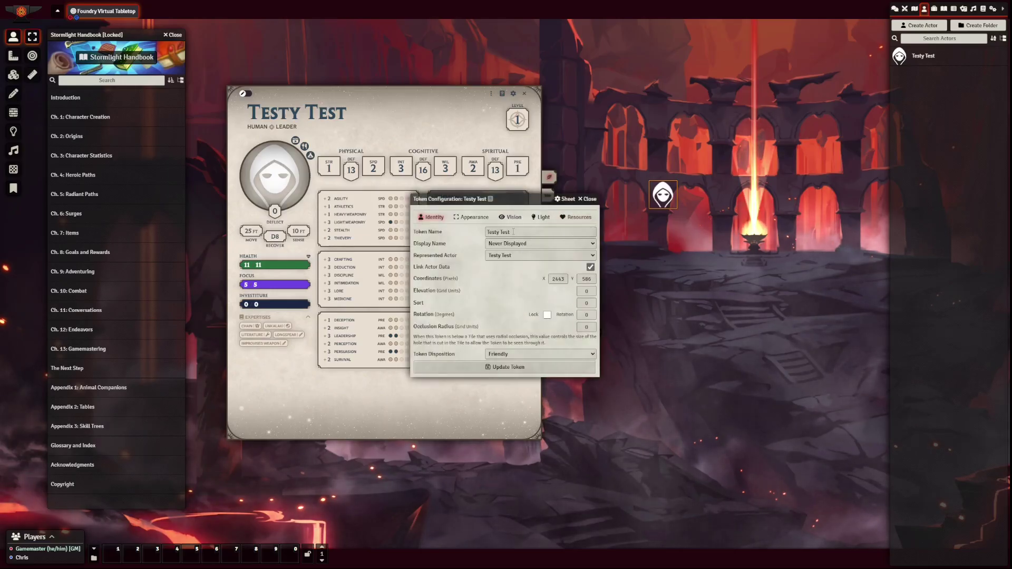
click(504, 245)
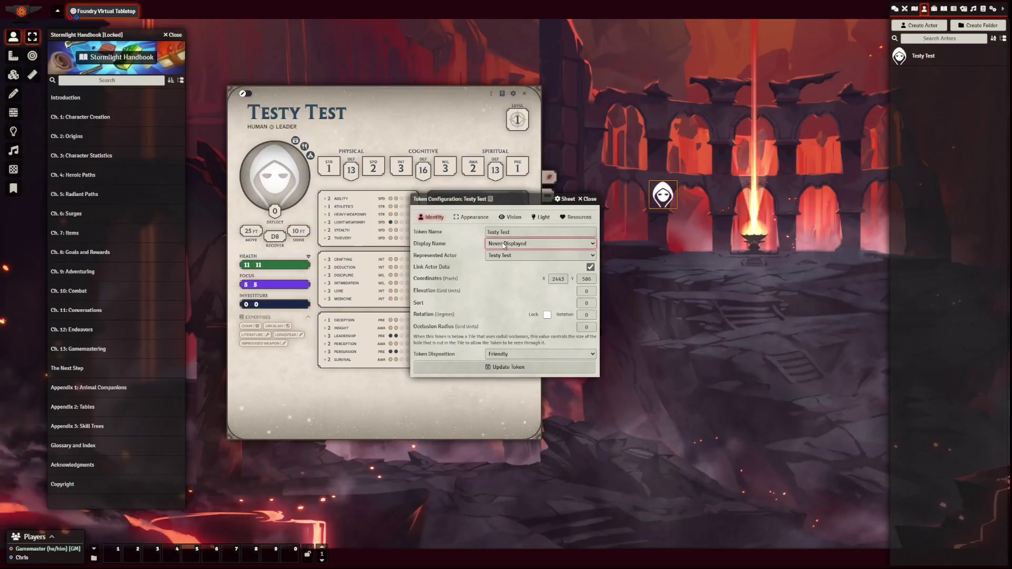
key(Down)
key(Down)
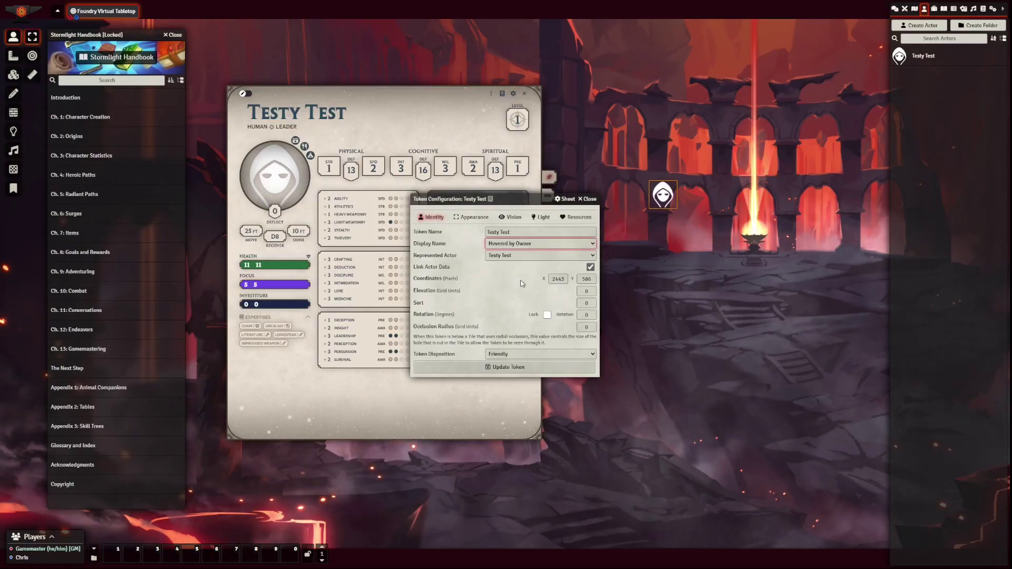
click(496, 367)
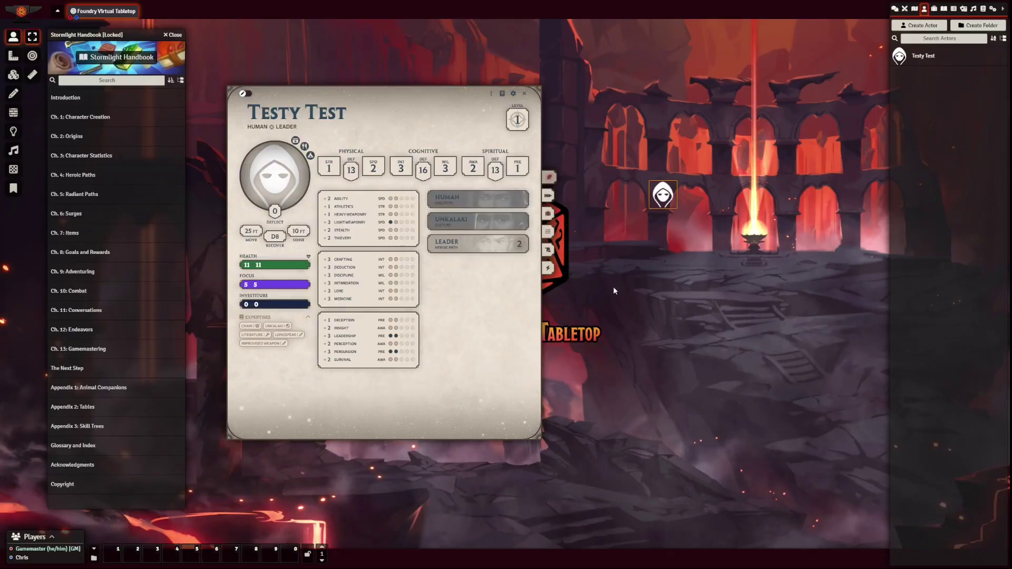
- Reopen the placed token's configuration and set its basic vision range to 10
right_click(663, 195)
right_click(662, 195)
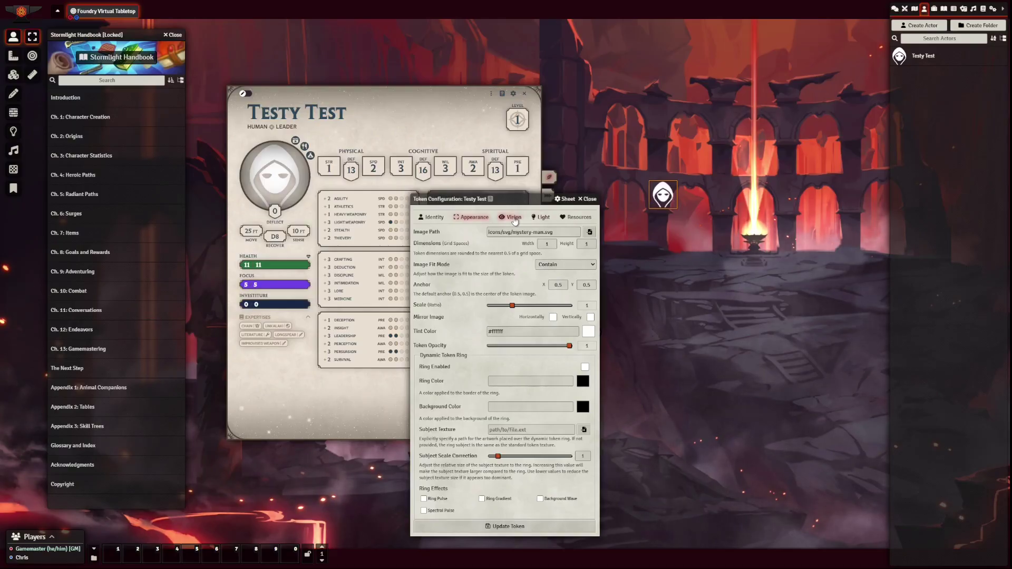
click(513, 218)
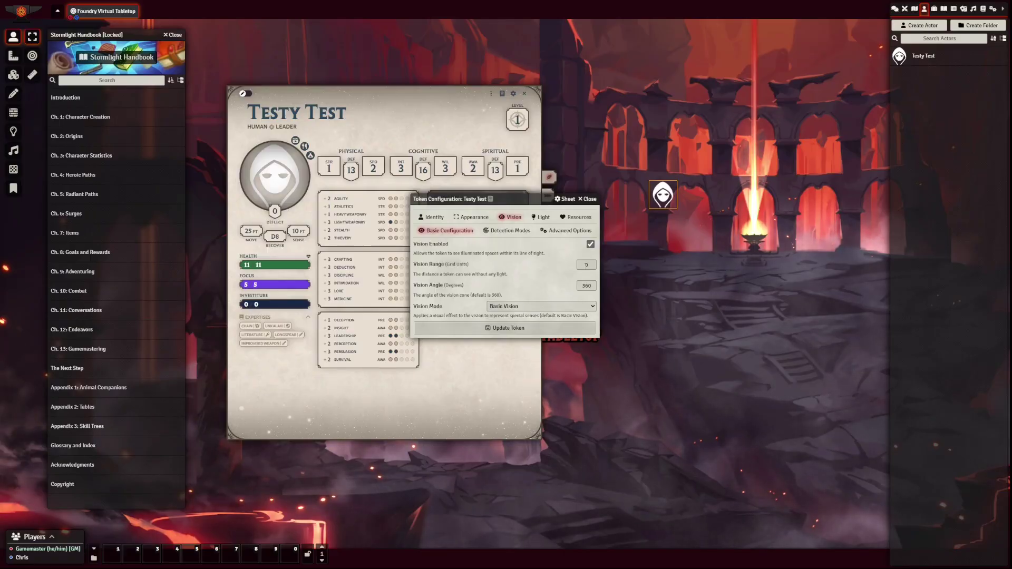
click(586, 265)
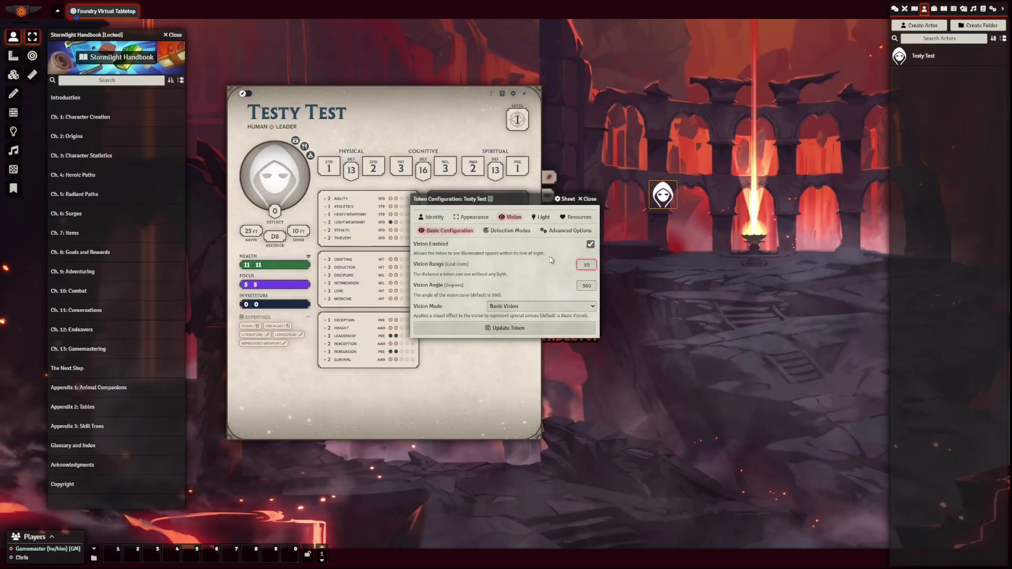
- Enter a light radius of 30 for both dim and bright light in the token's basic light configuration
click(541, 217)
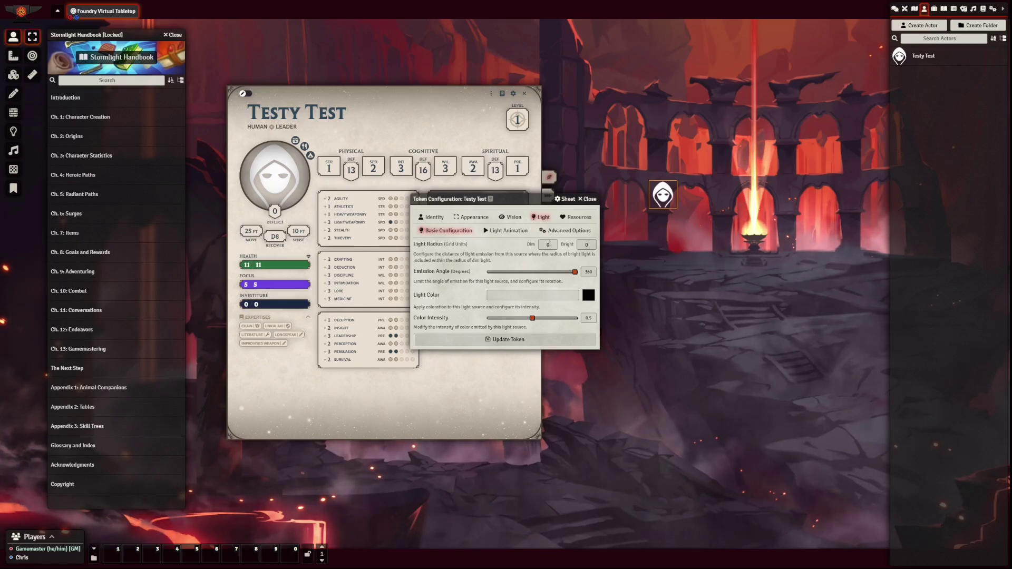
click(548, 245)
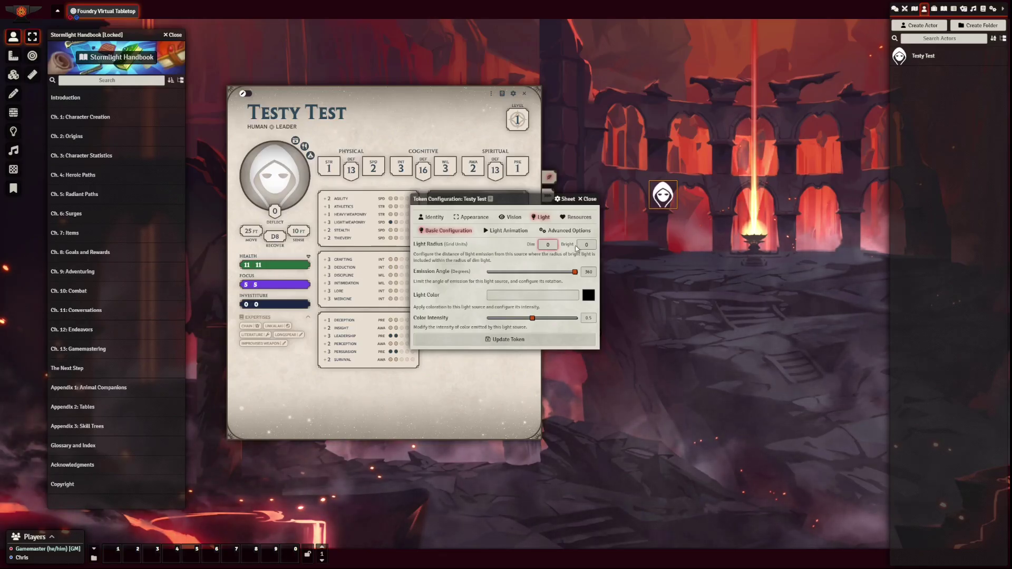
text(3)
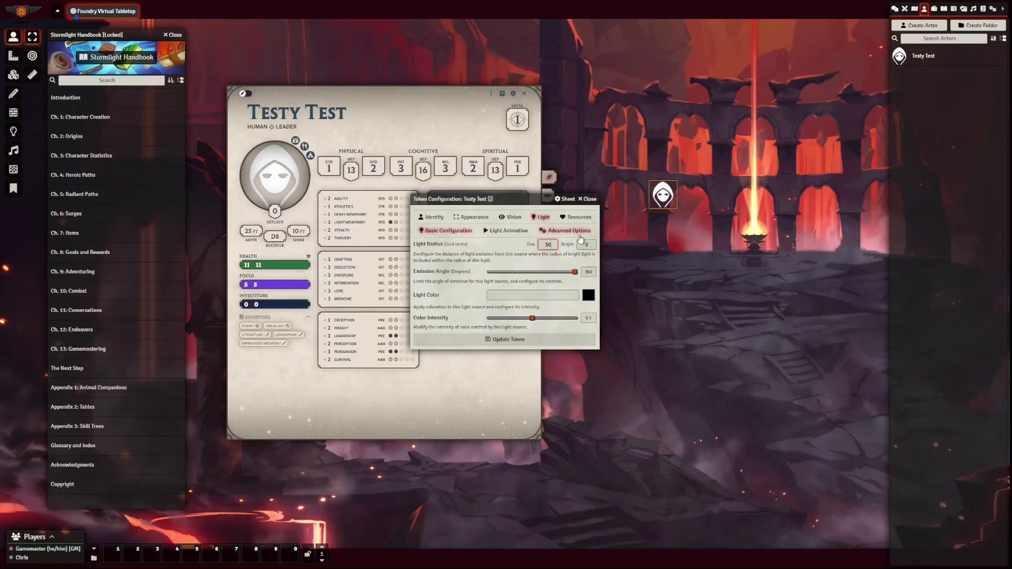
click(593, 243)
text(30)
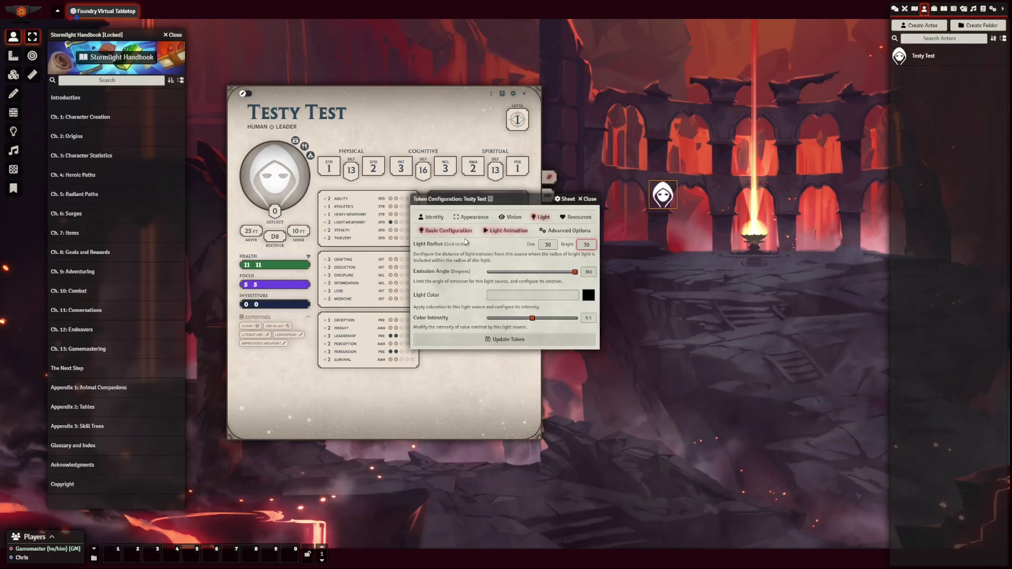
key(BackSpace)
- Set the token's resource bars to Always for Everyone, assign the first available attribute to Bar 1, and update the token
click(579, 218)
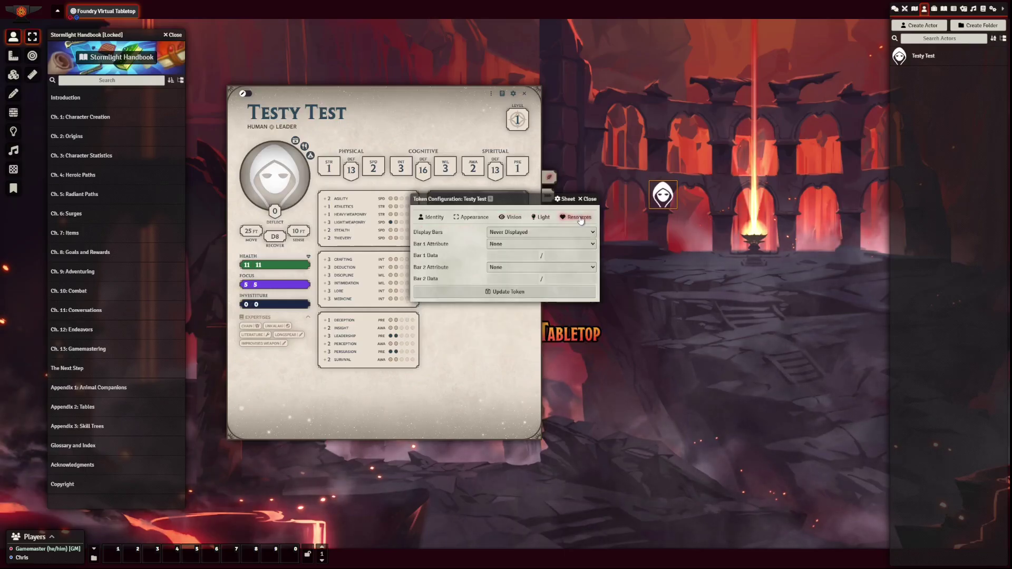
click(566, 232)
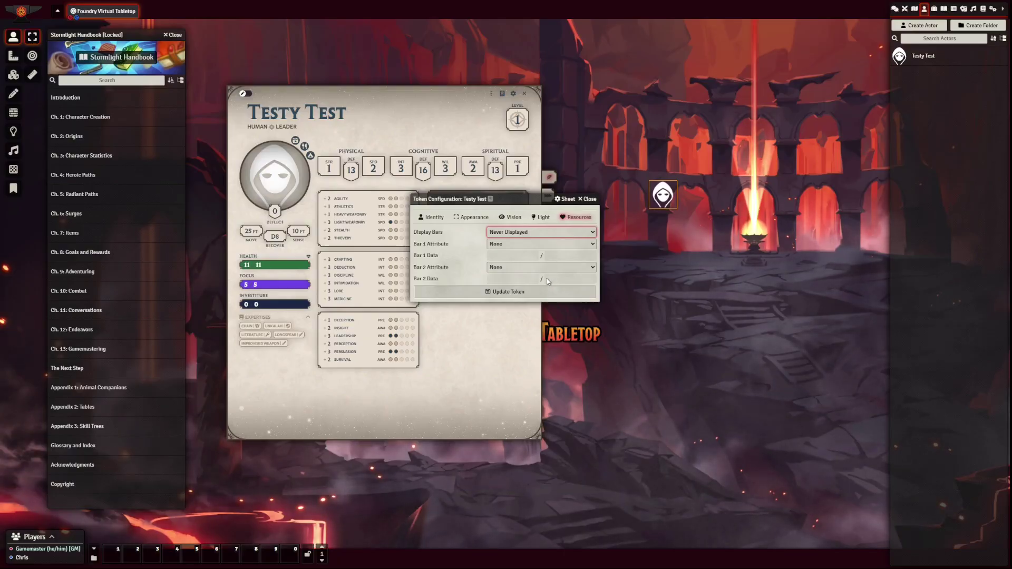
key(End)
key(Tab)
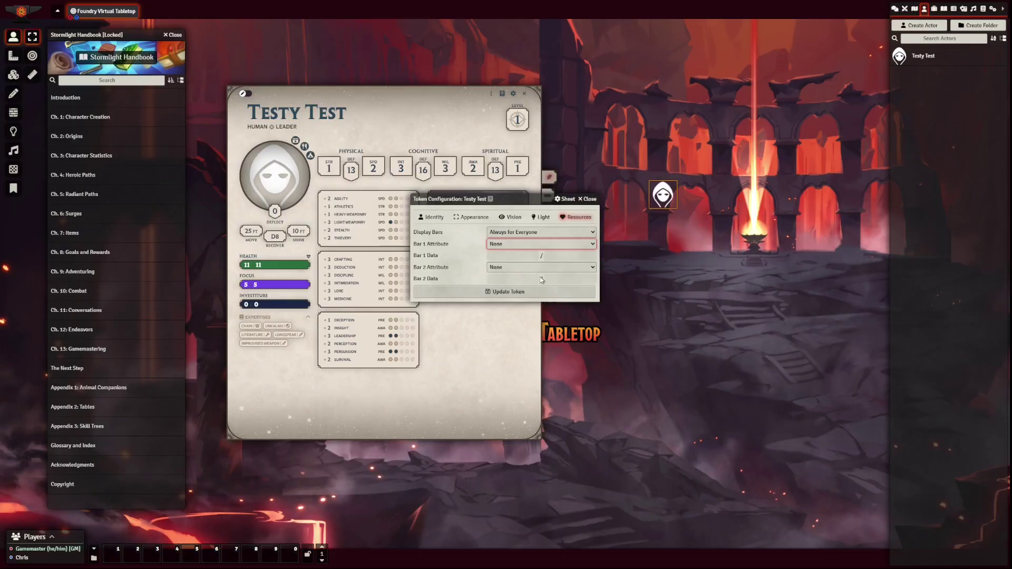
key(Down)
key(Return)
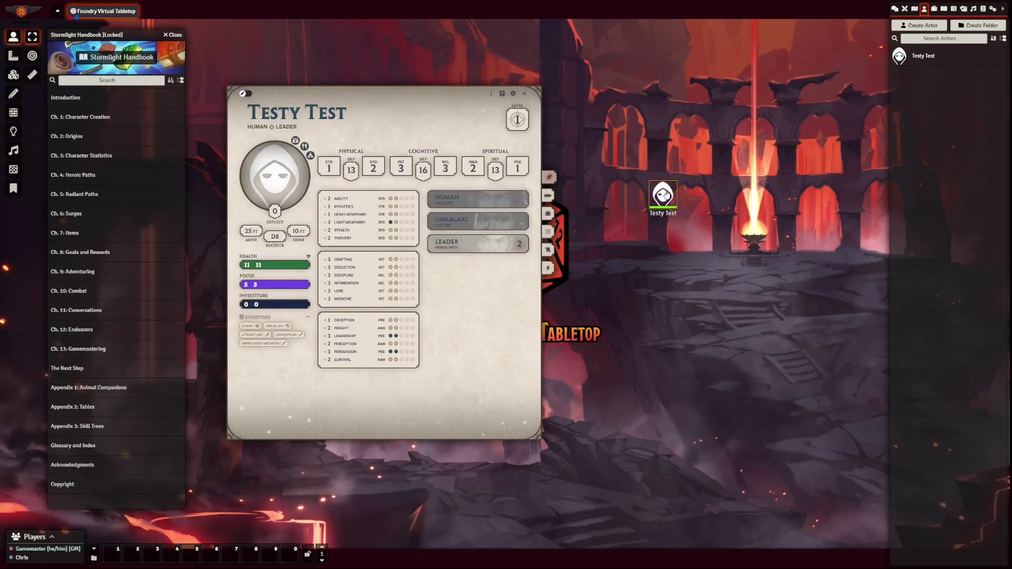